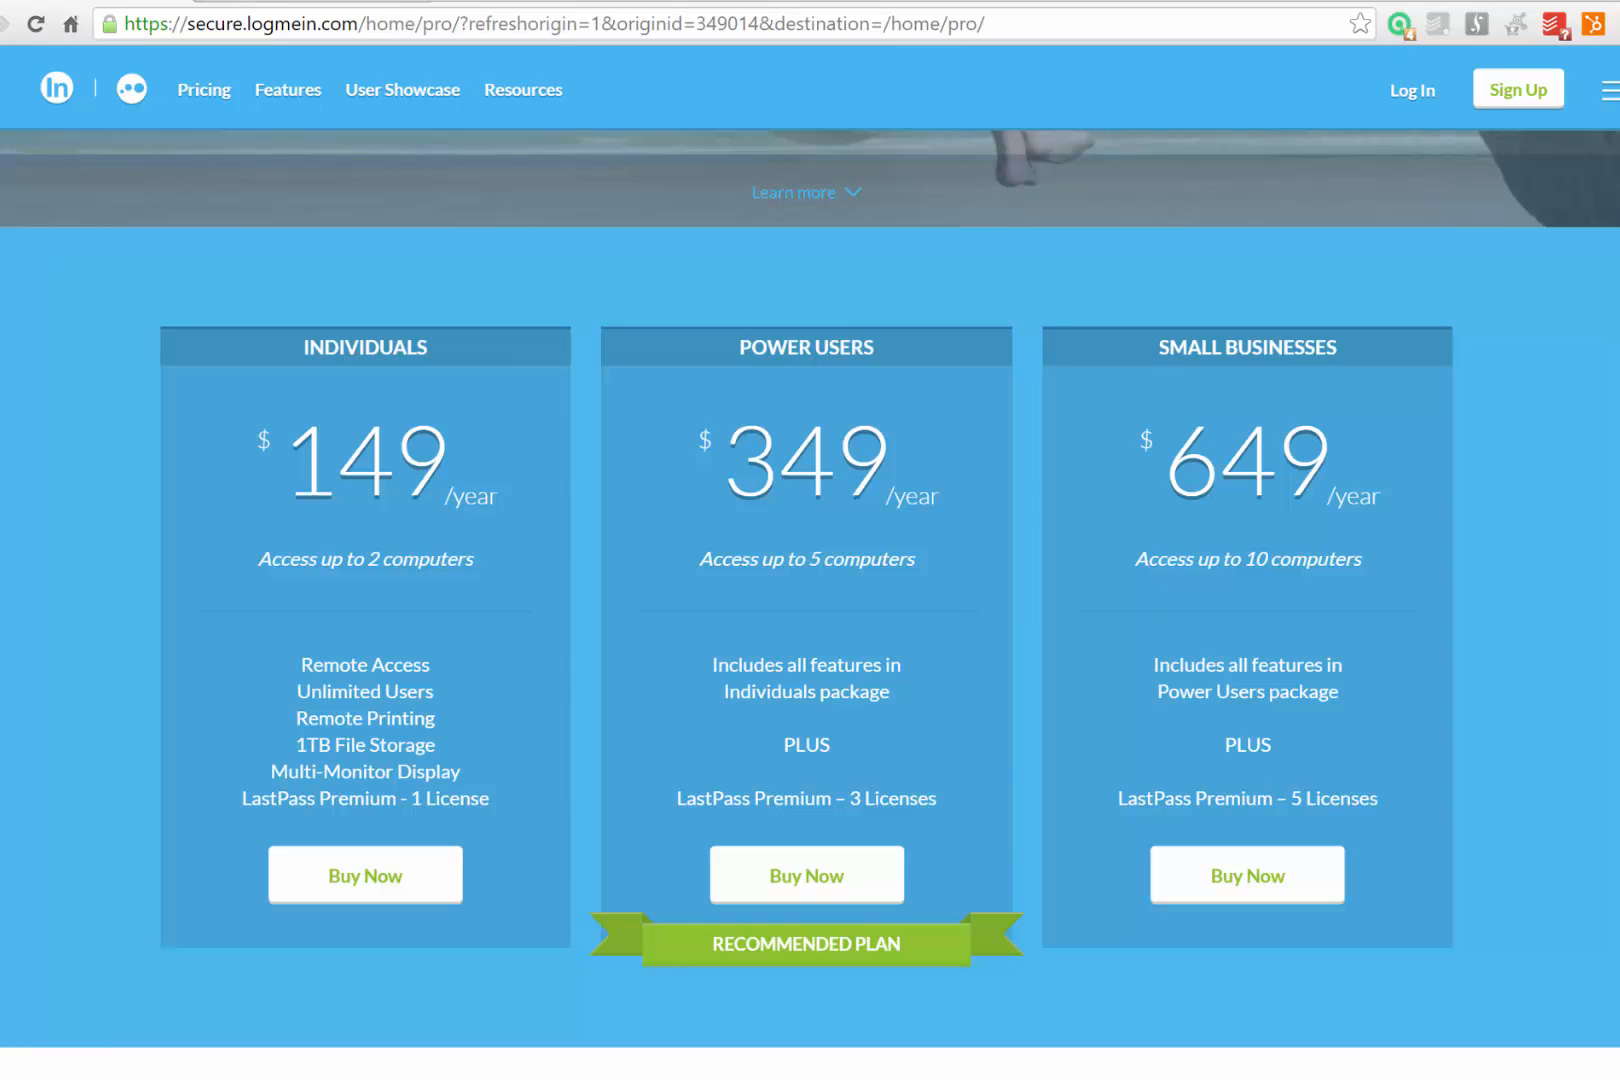
- Search Google for "teamviewer" and open the TeamViewer website
click(500, 7)
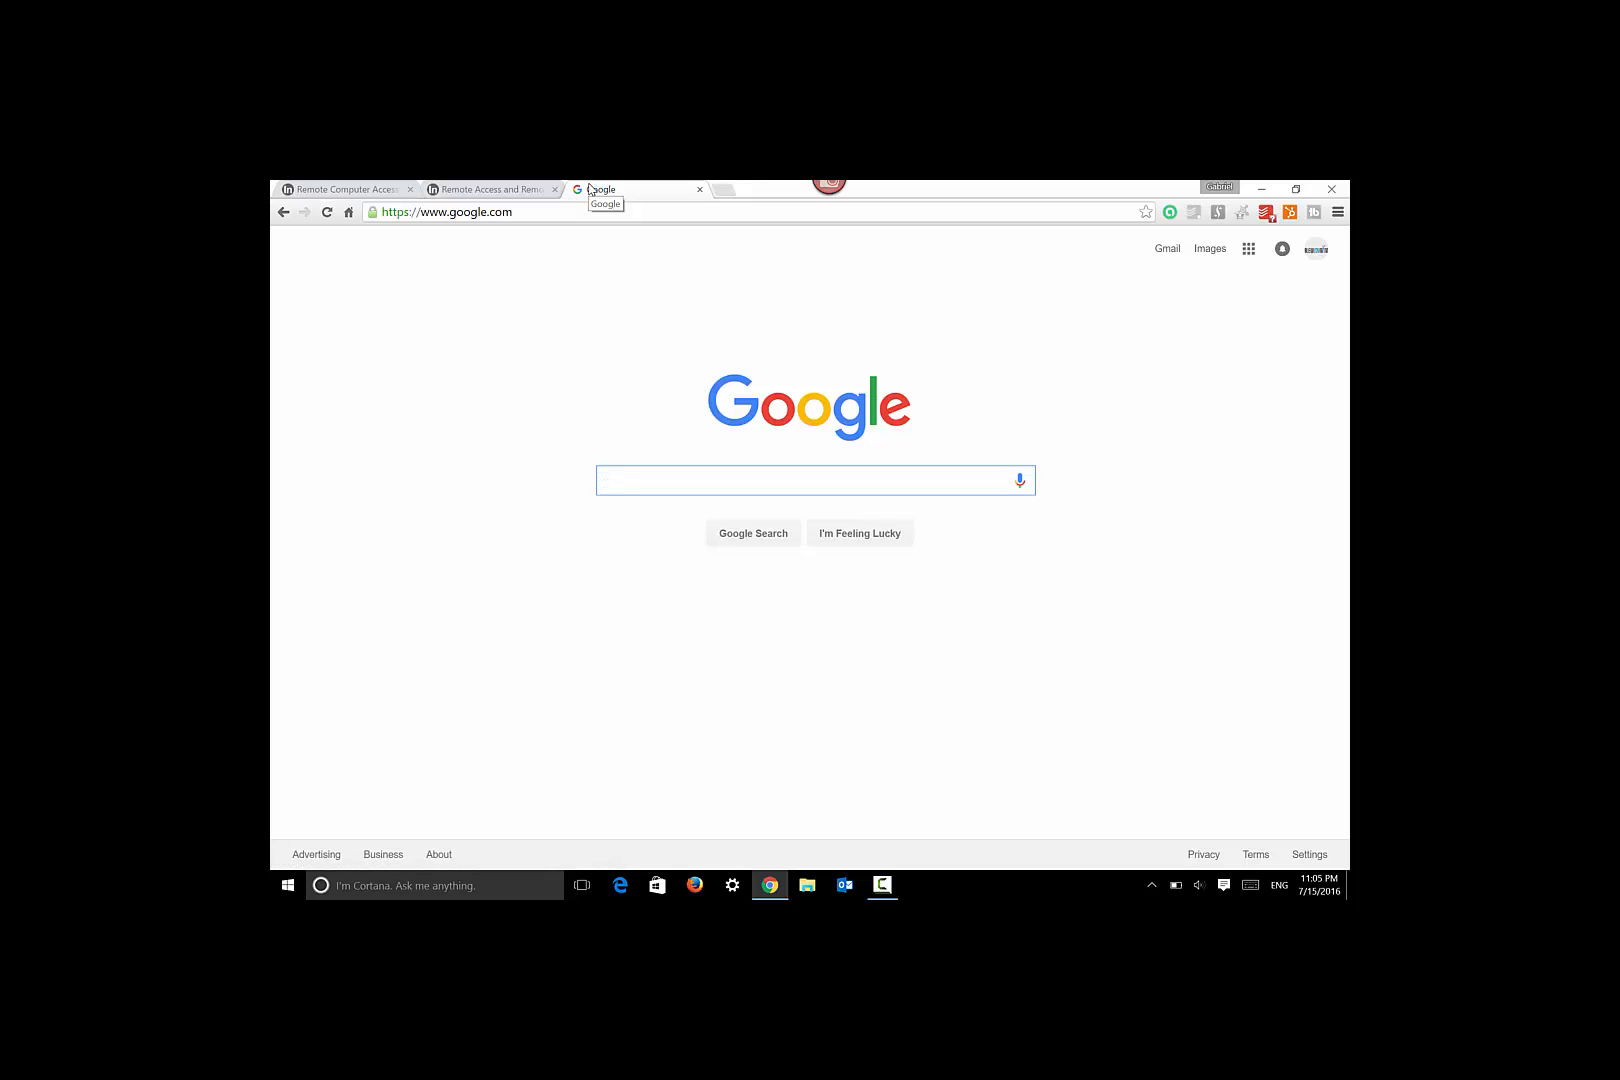
text(teamviewer)
key(Return)
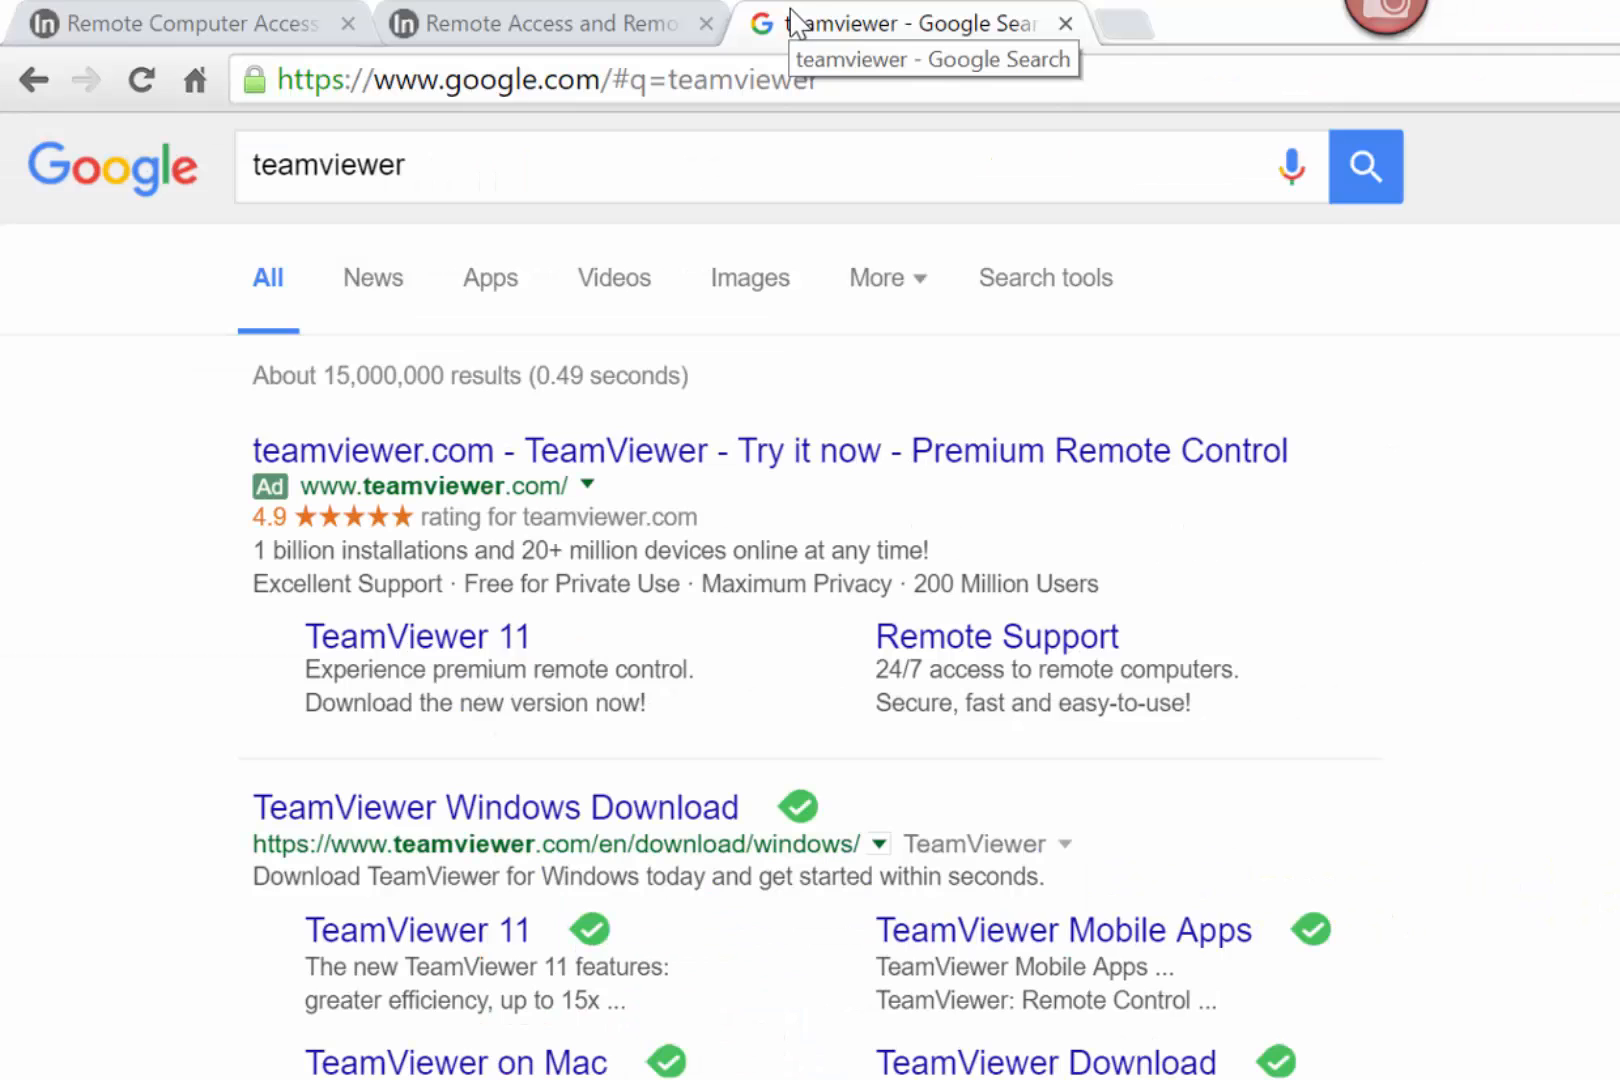
click(1363, 878)
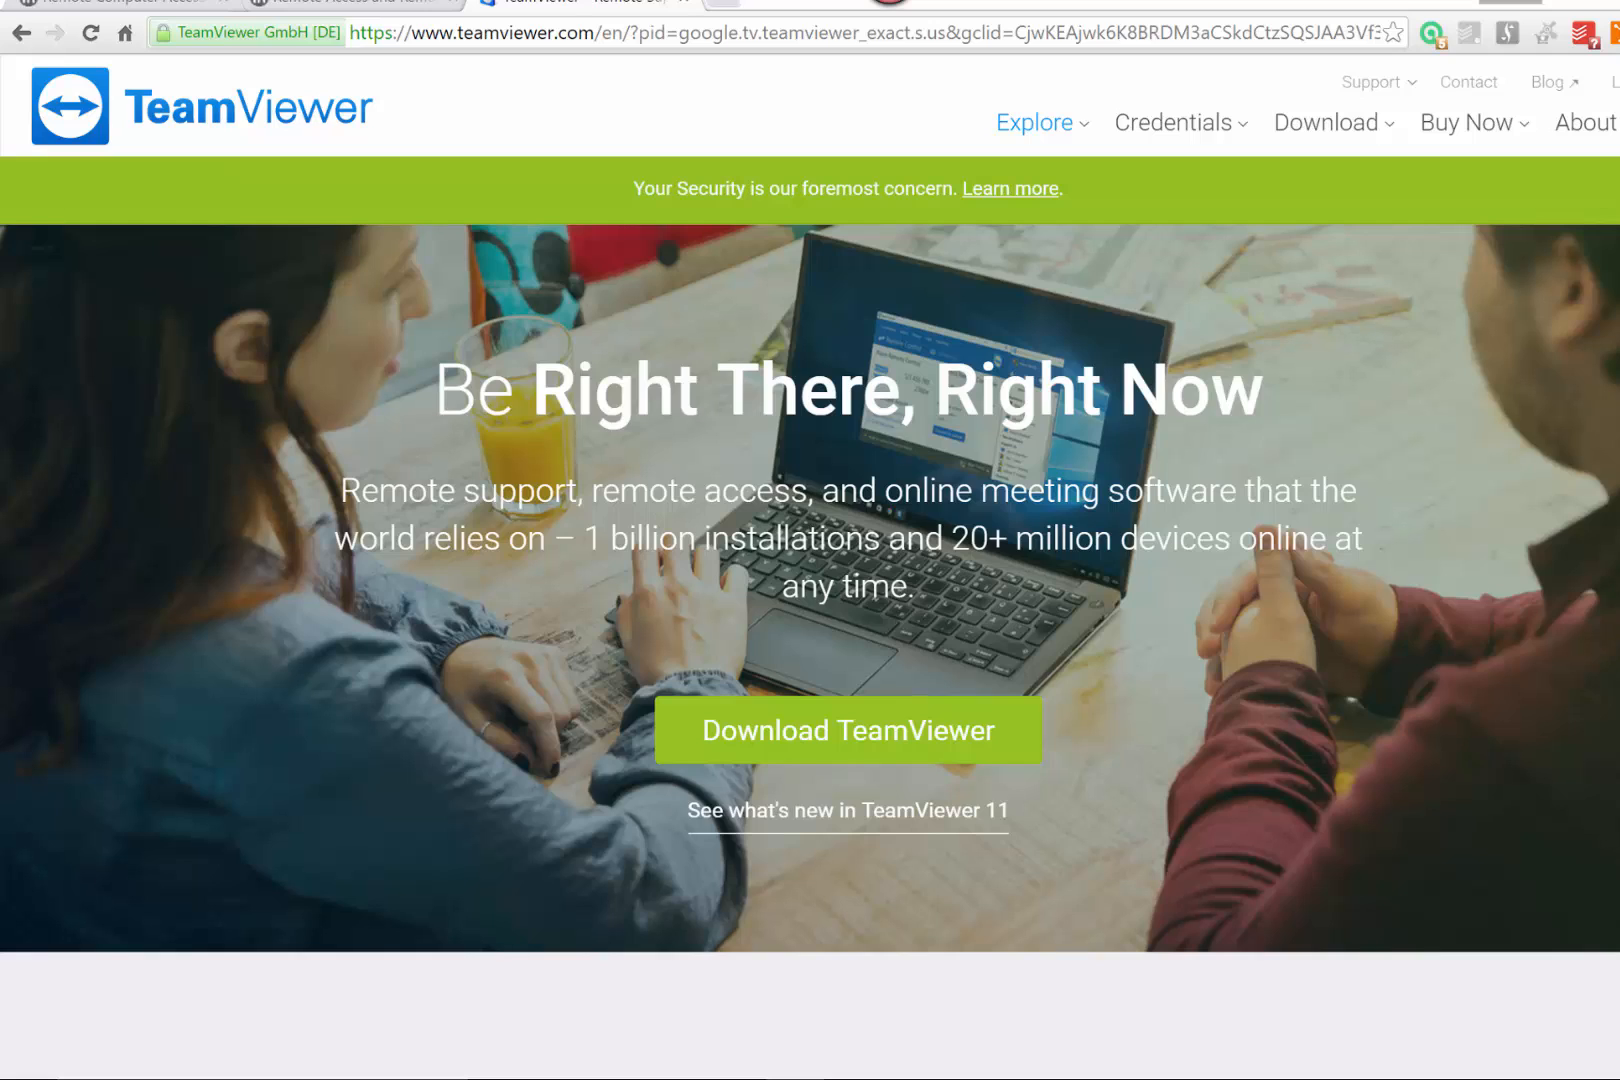
- Download TeamViewer and launch its setup as "Run only (one time use)" for "Personal / Non-commercial use"
click(848, 731)
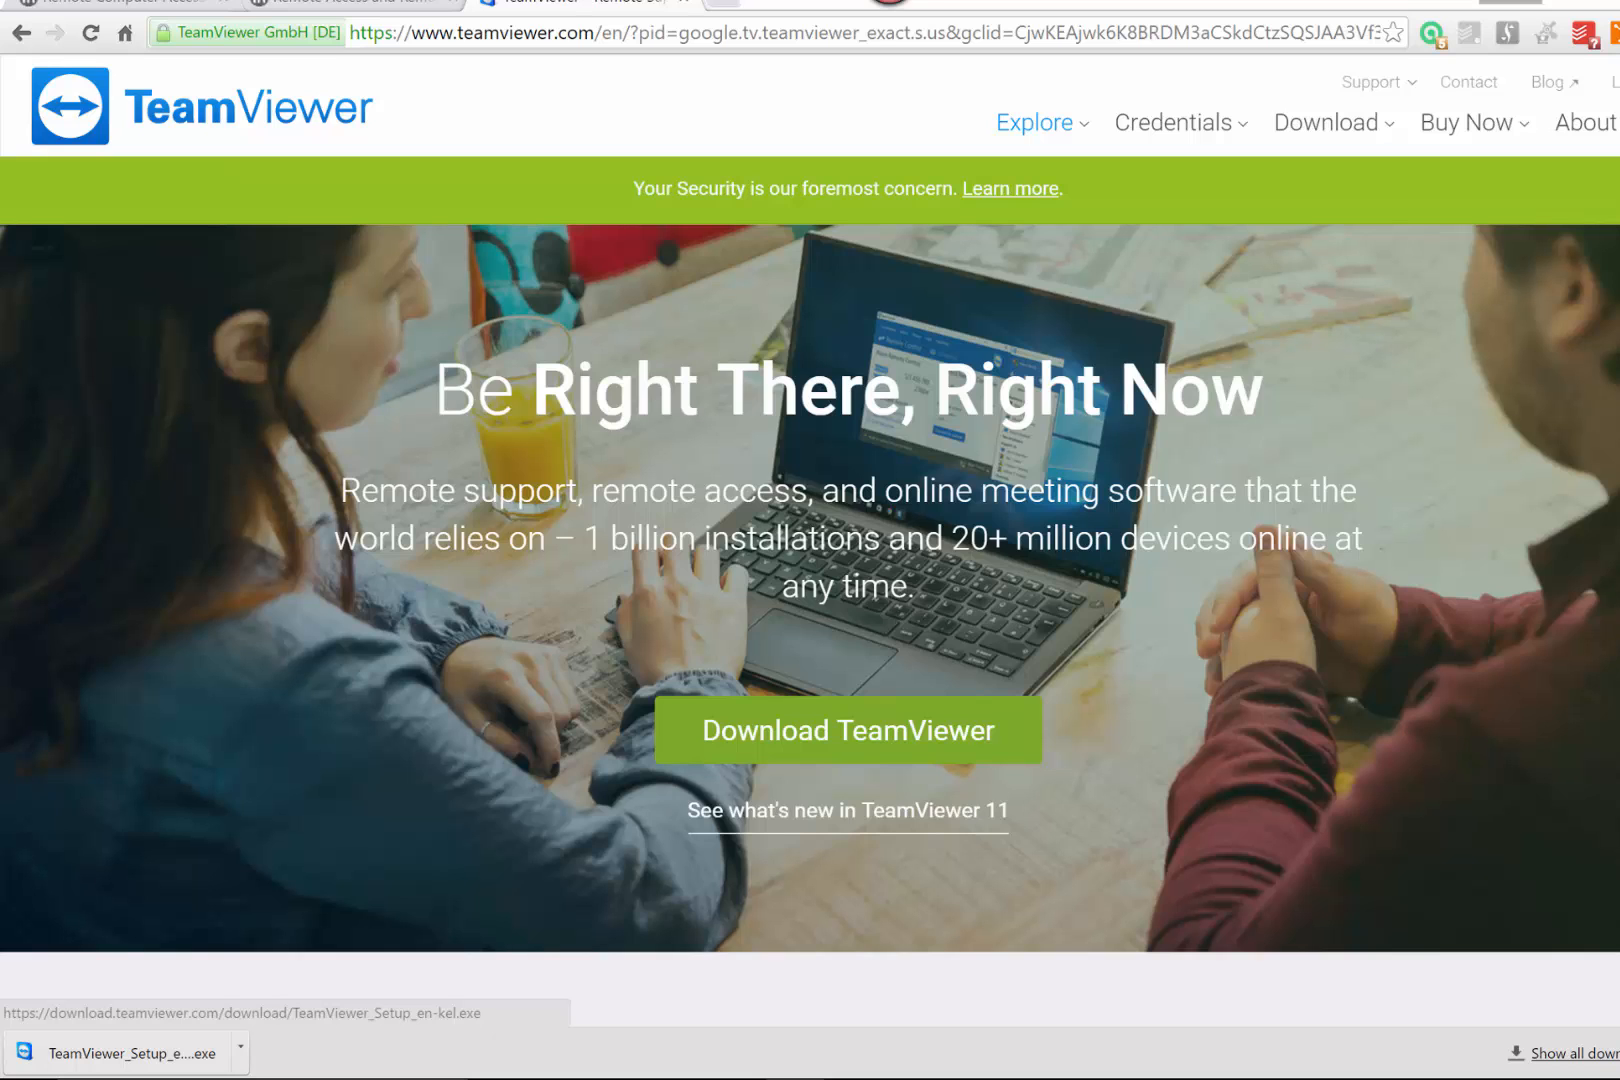
click(120, 1052)
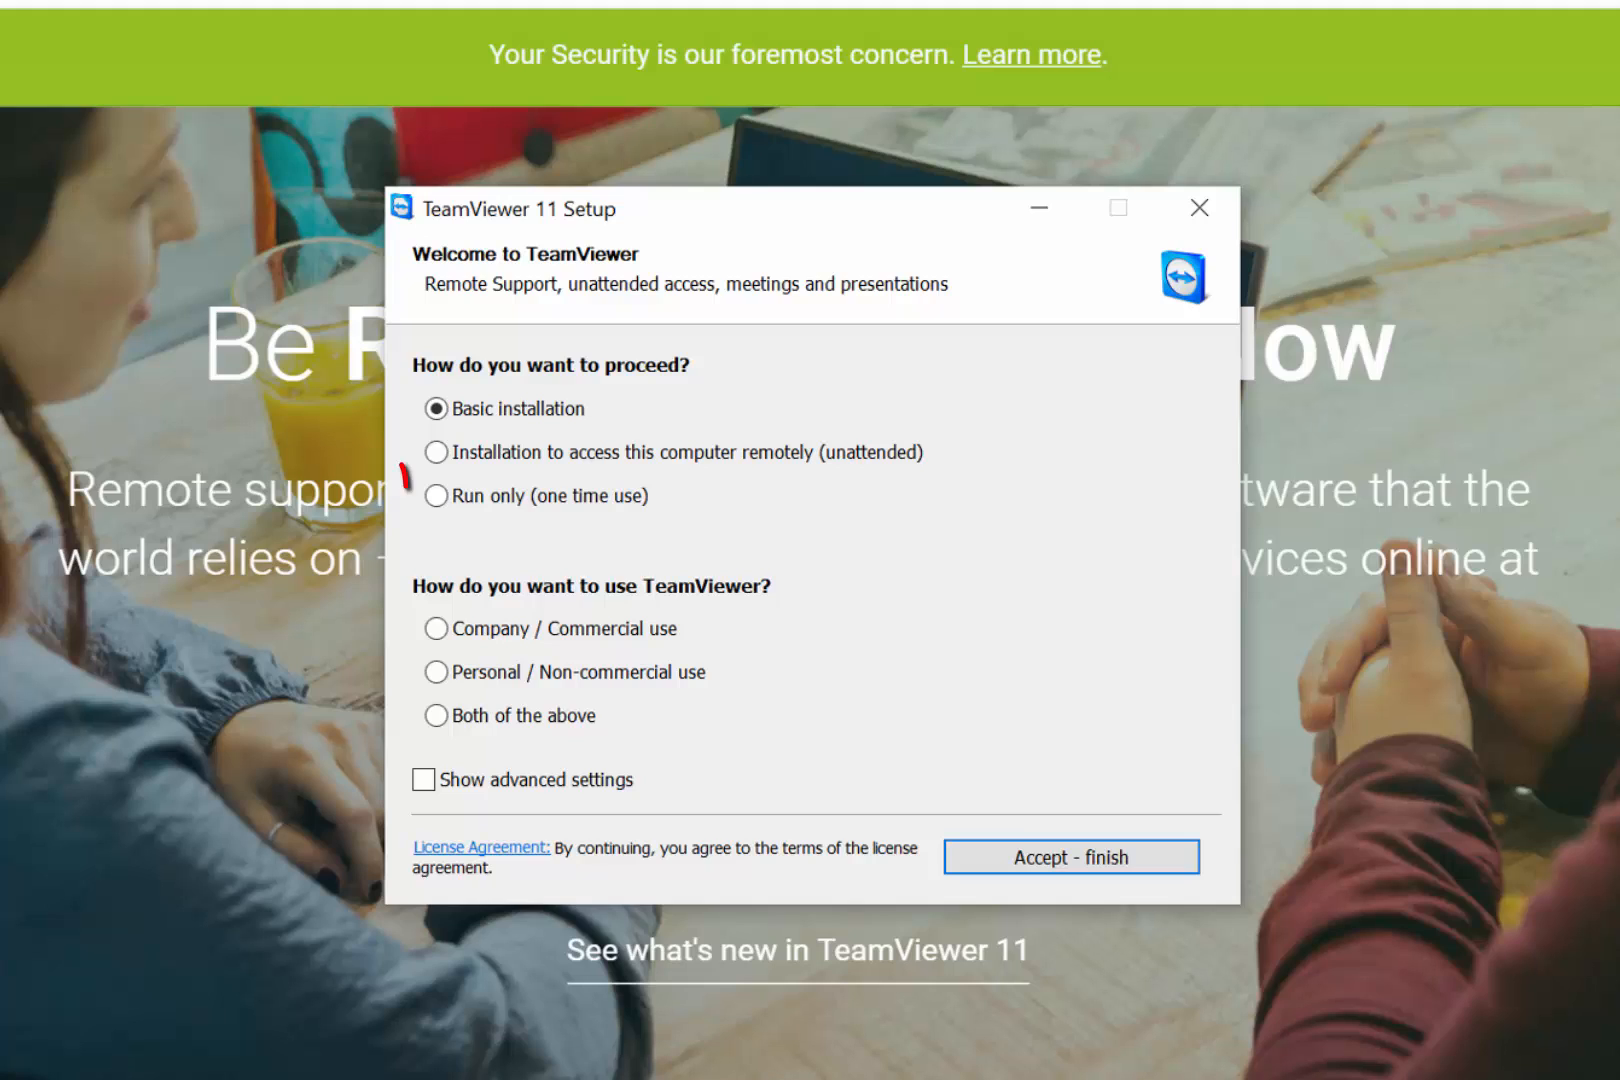
click(436, 496)
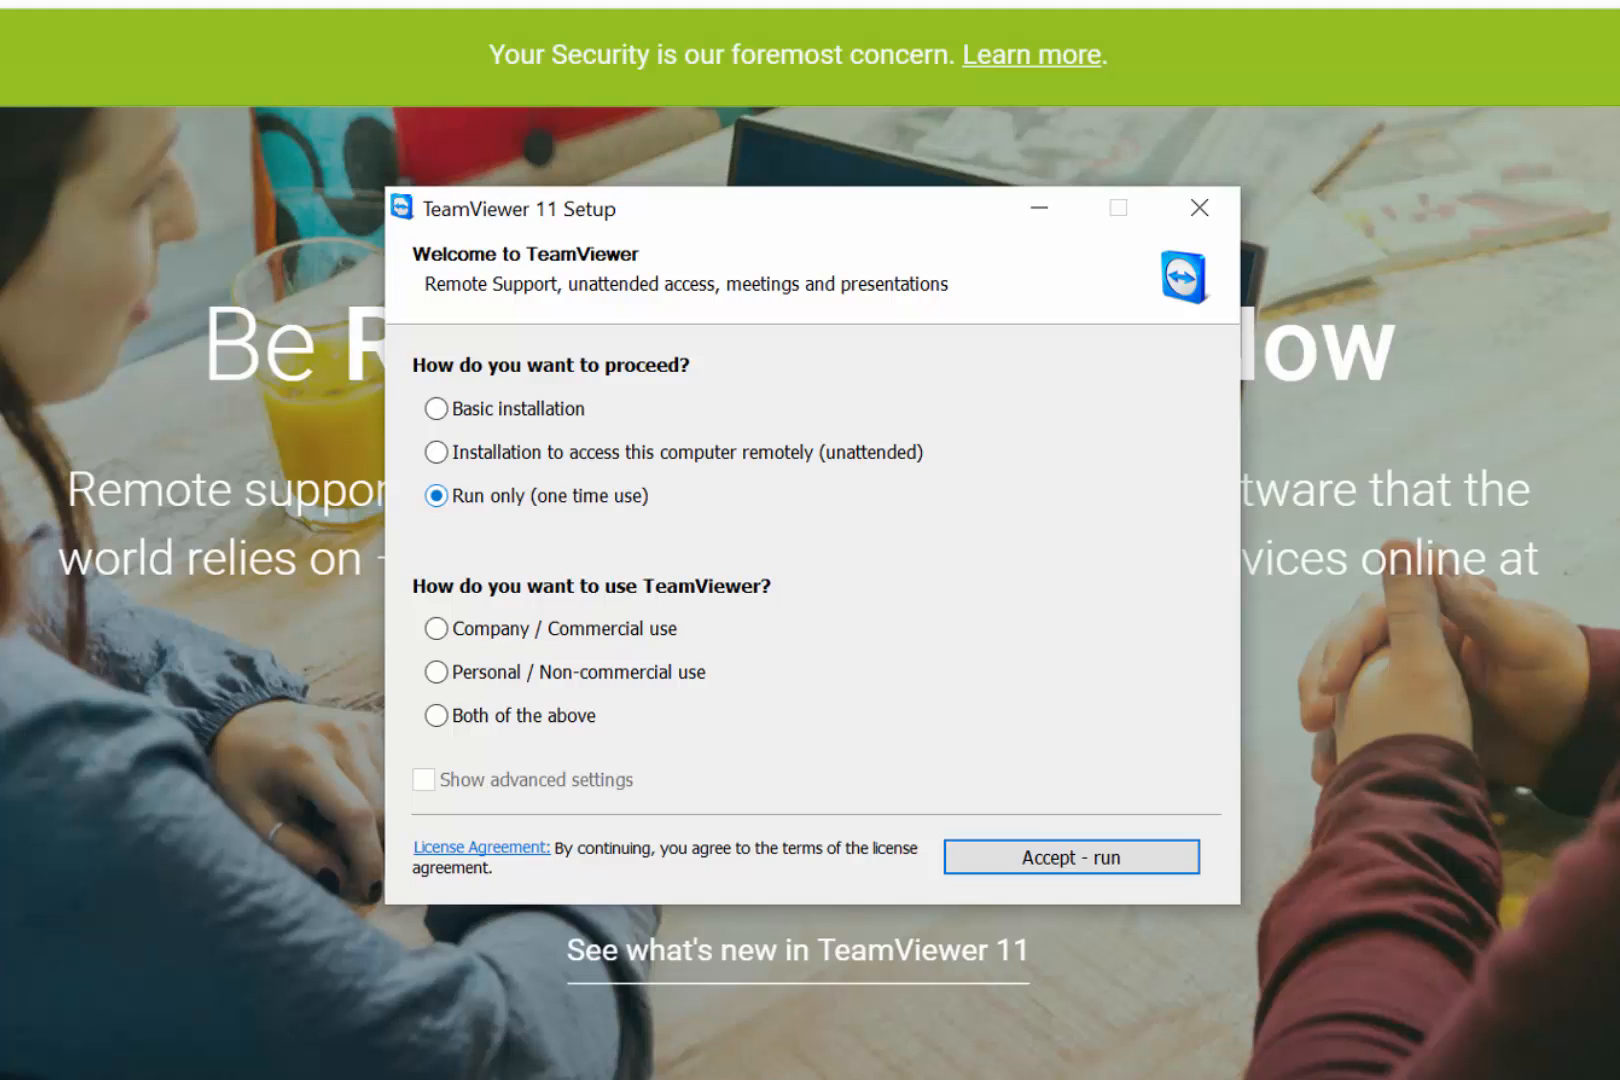
click(436, 672)
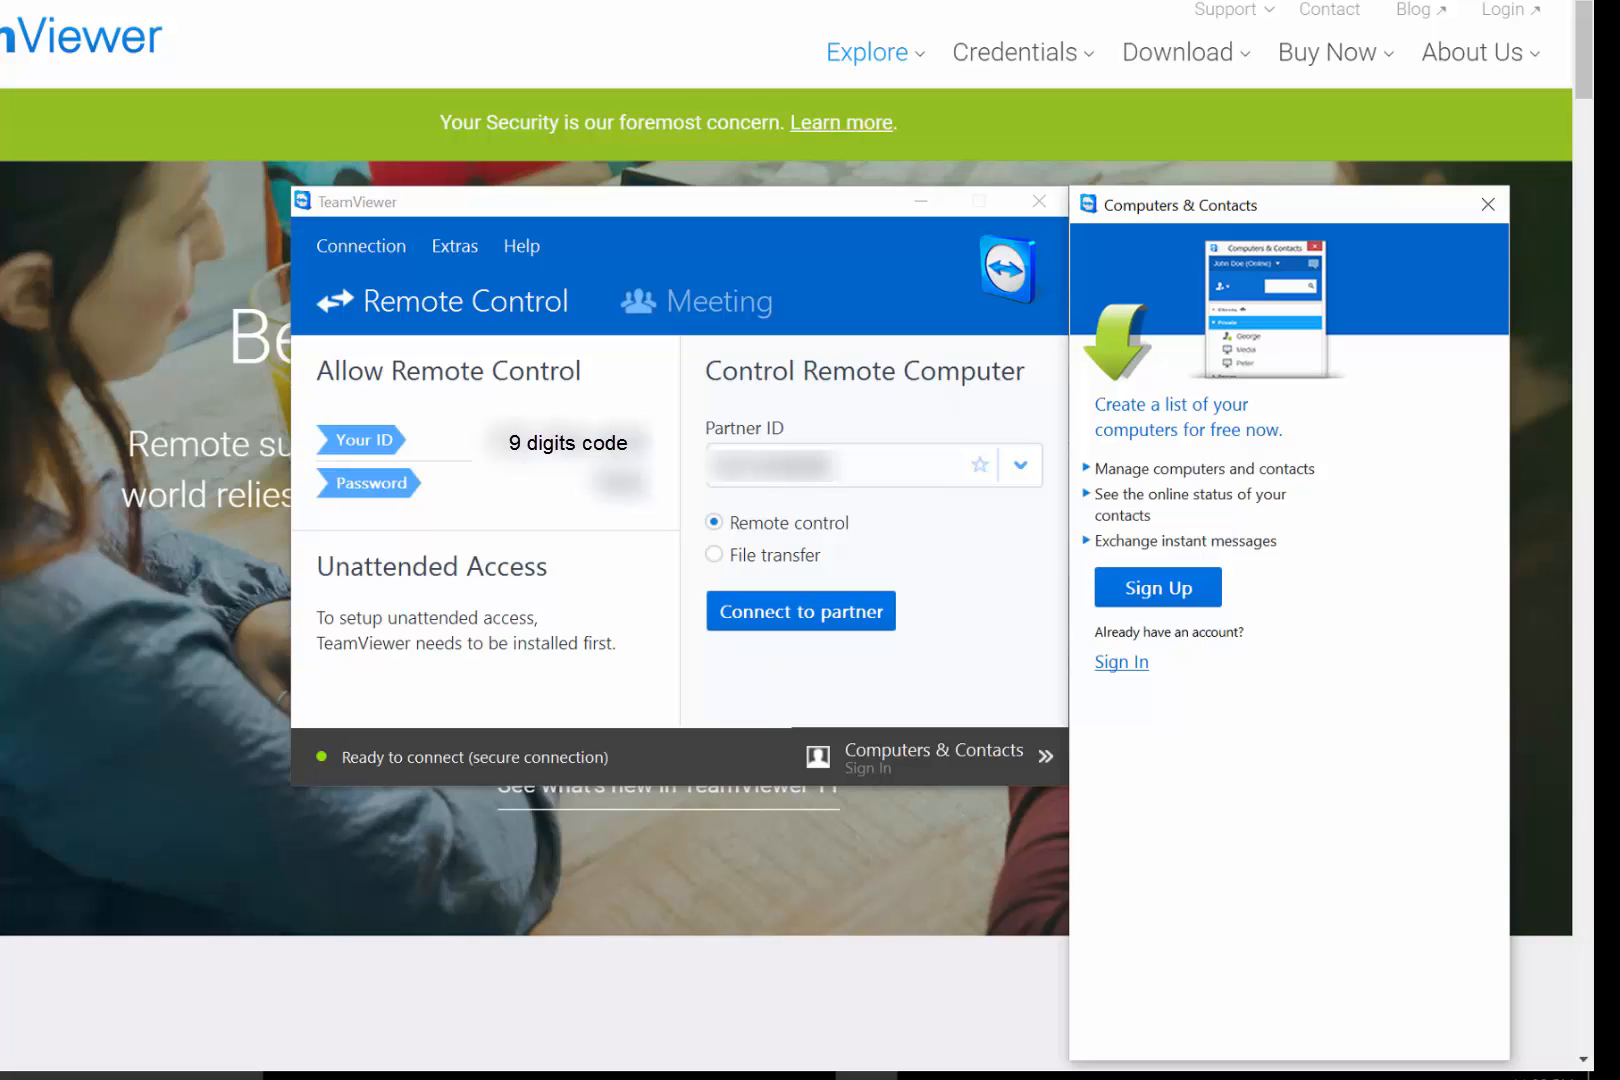
- Create a new random password for allowing remote control of this computer
click(431, 582)
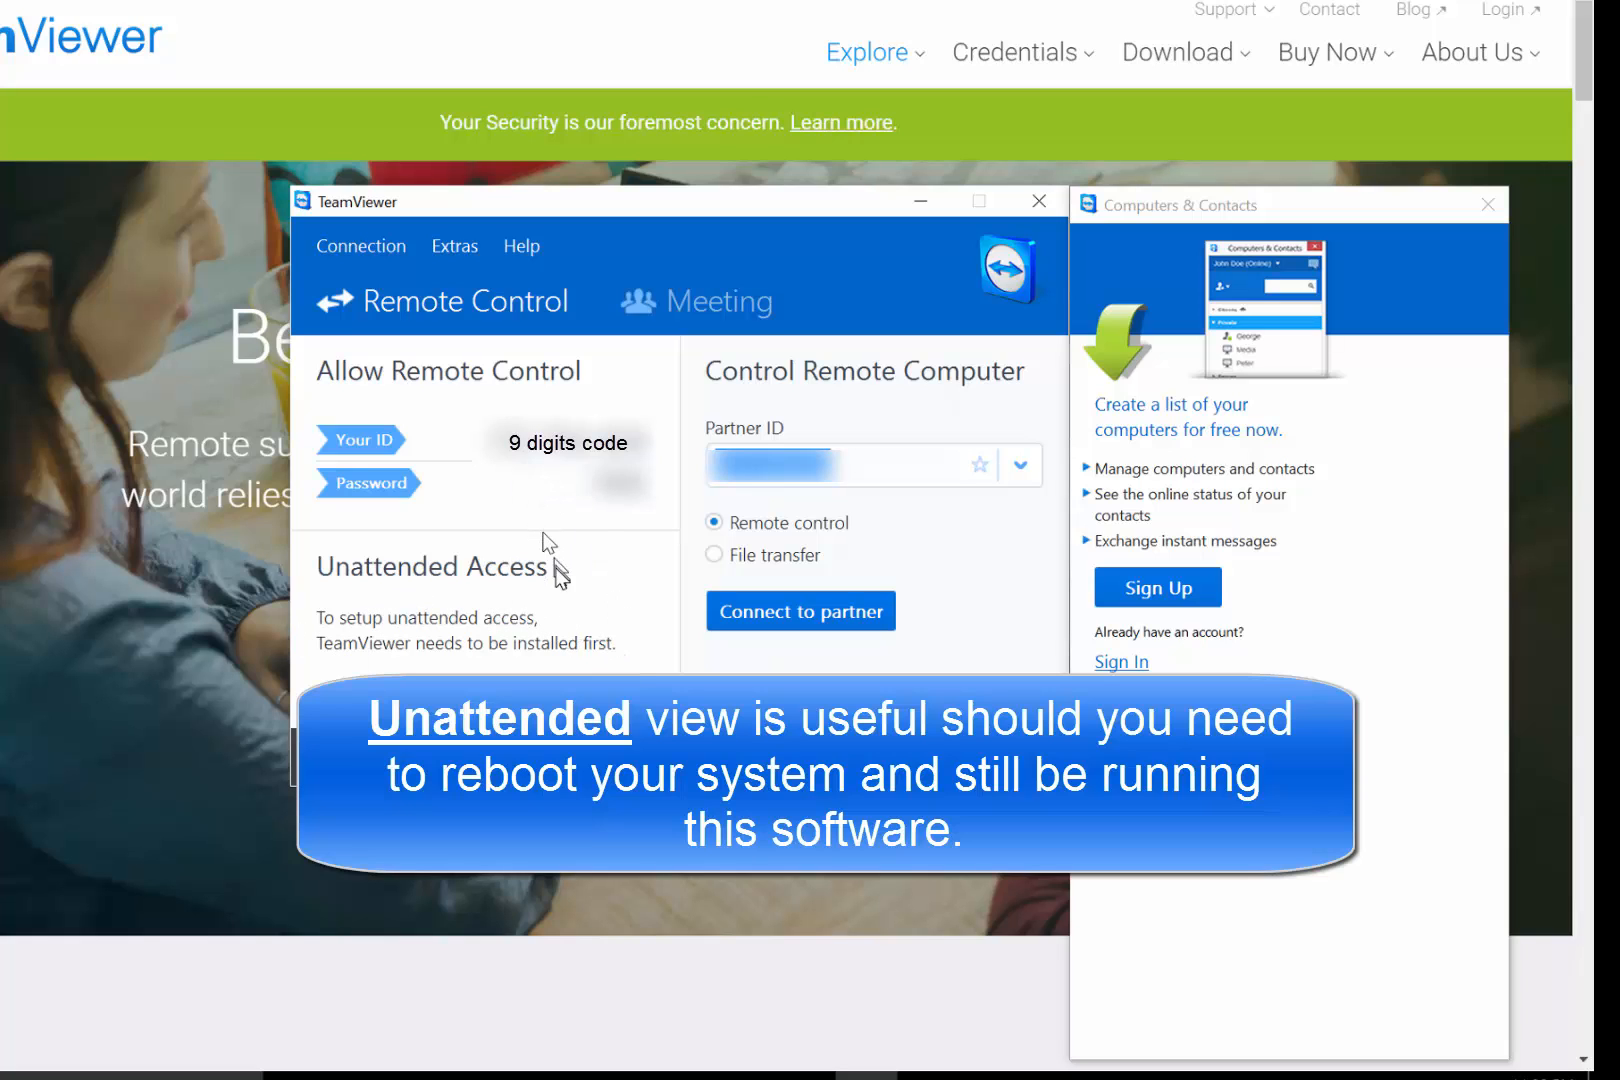
mouse_move(478, 501)
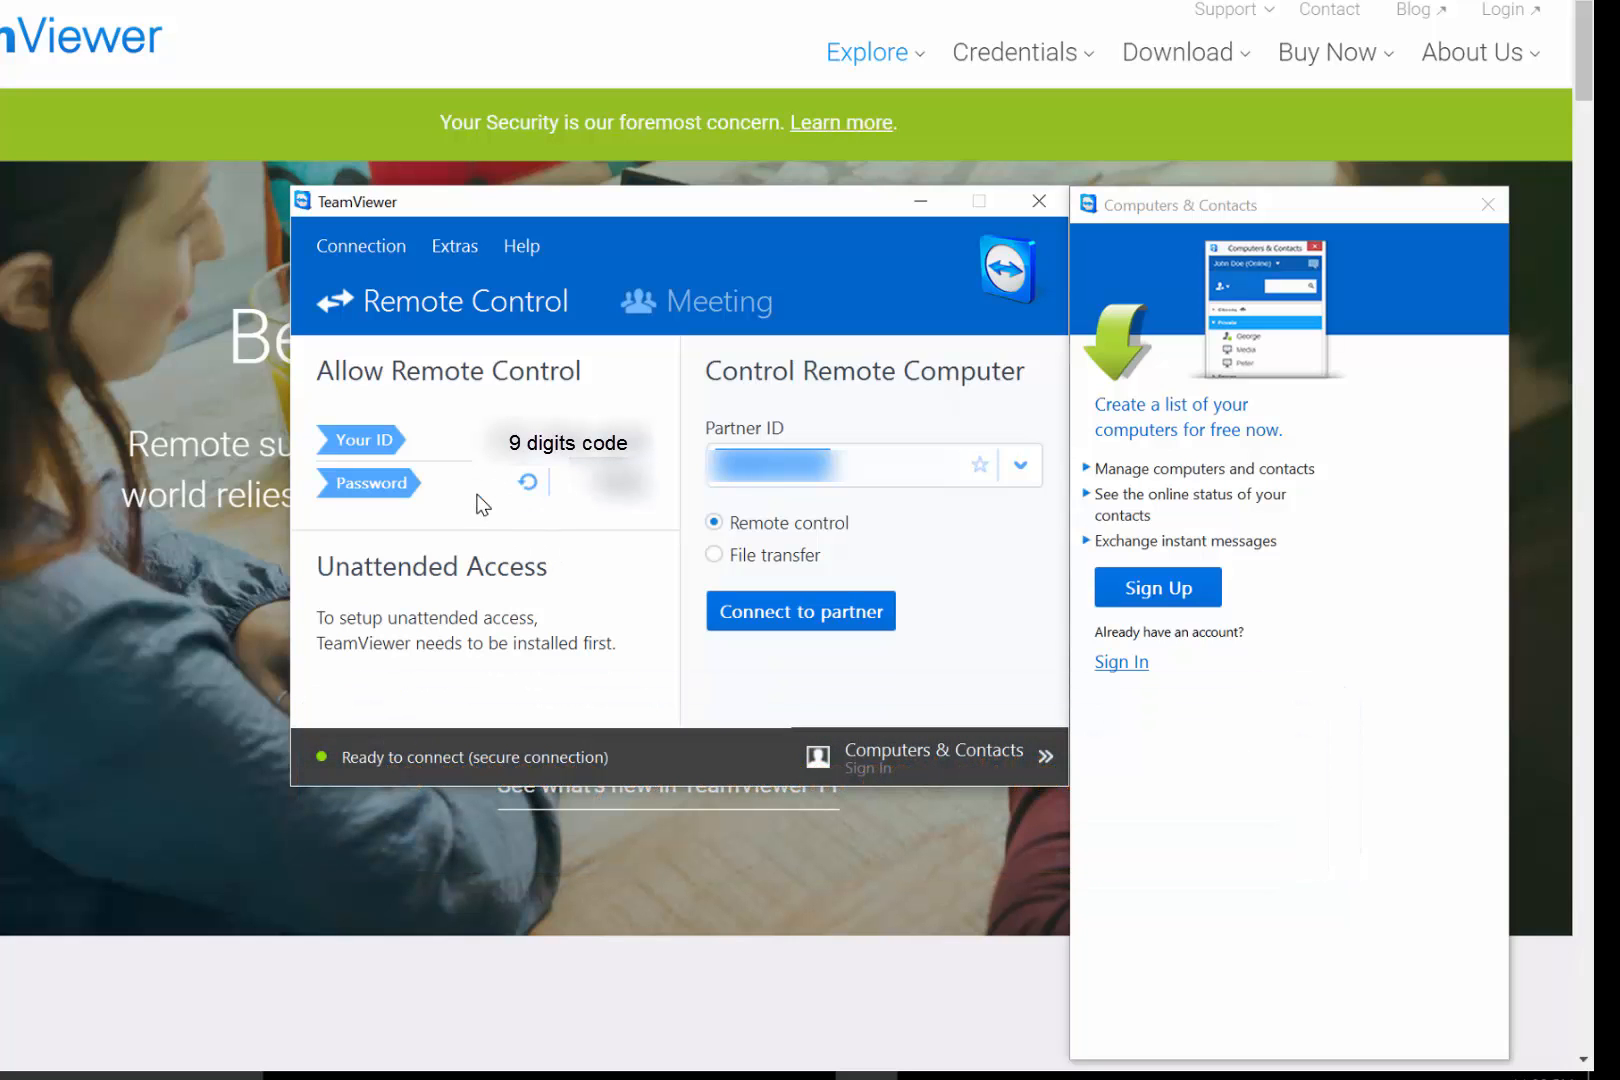
click(530, 489)
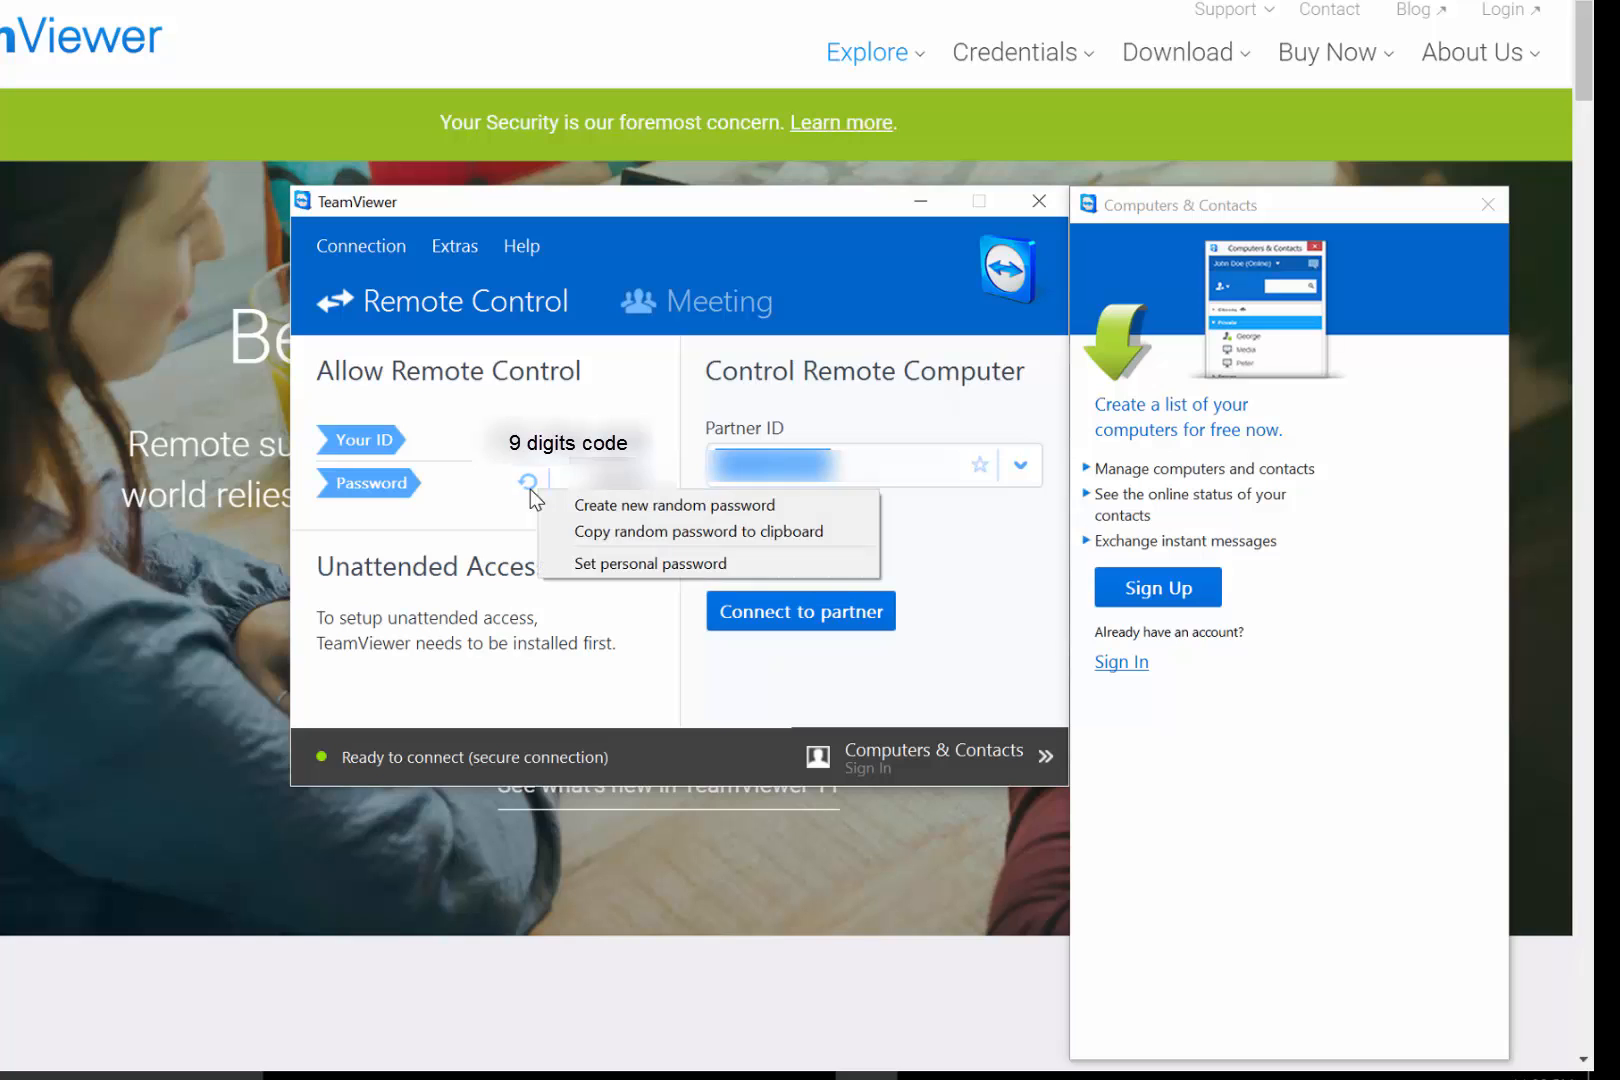
click(640, 515)
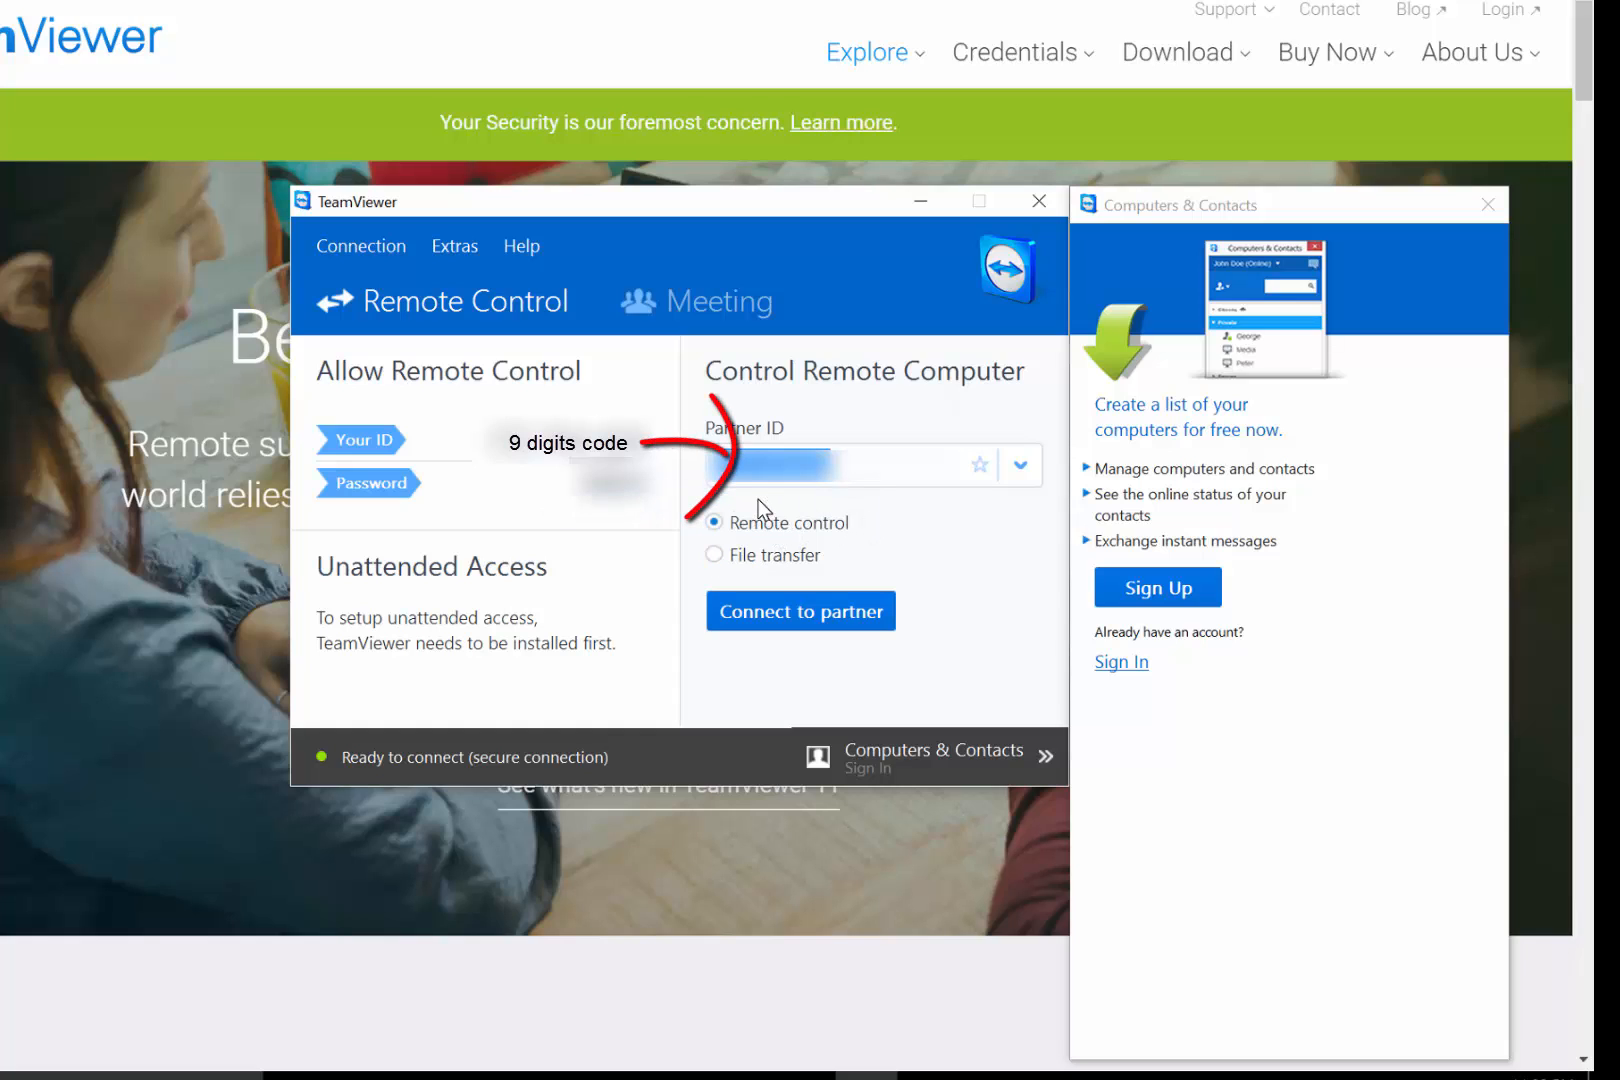
- Connect to the partner computer in Remote control mode and dismiss the multiple-monitors tip
click(796, 608)
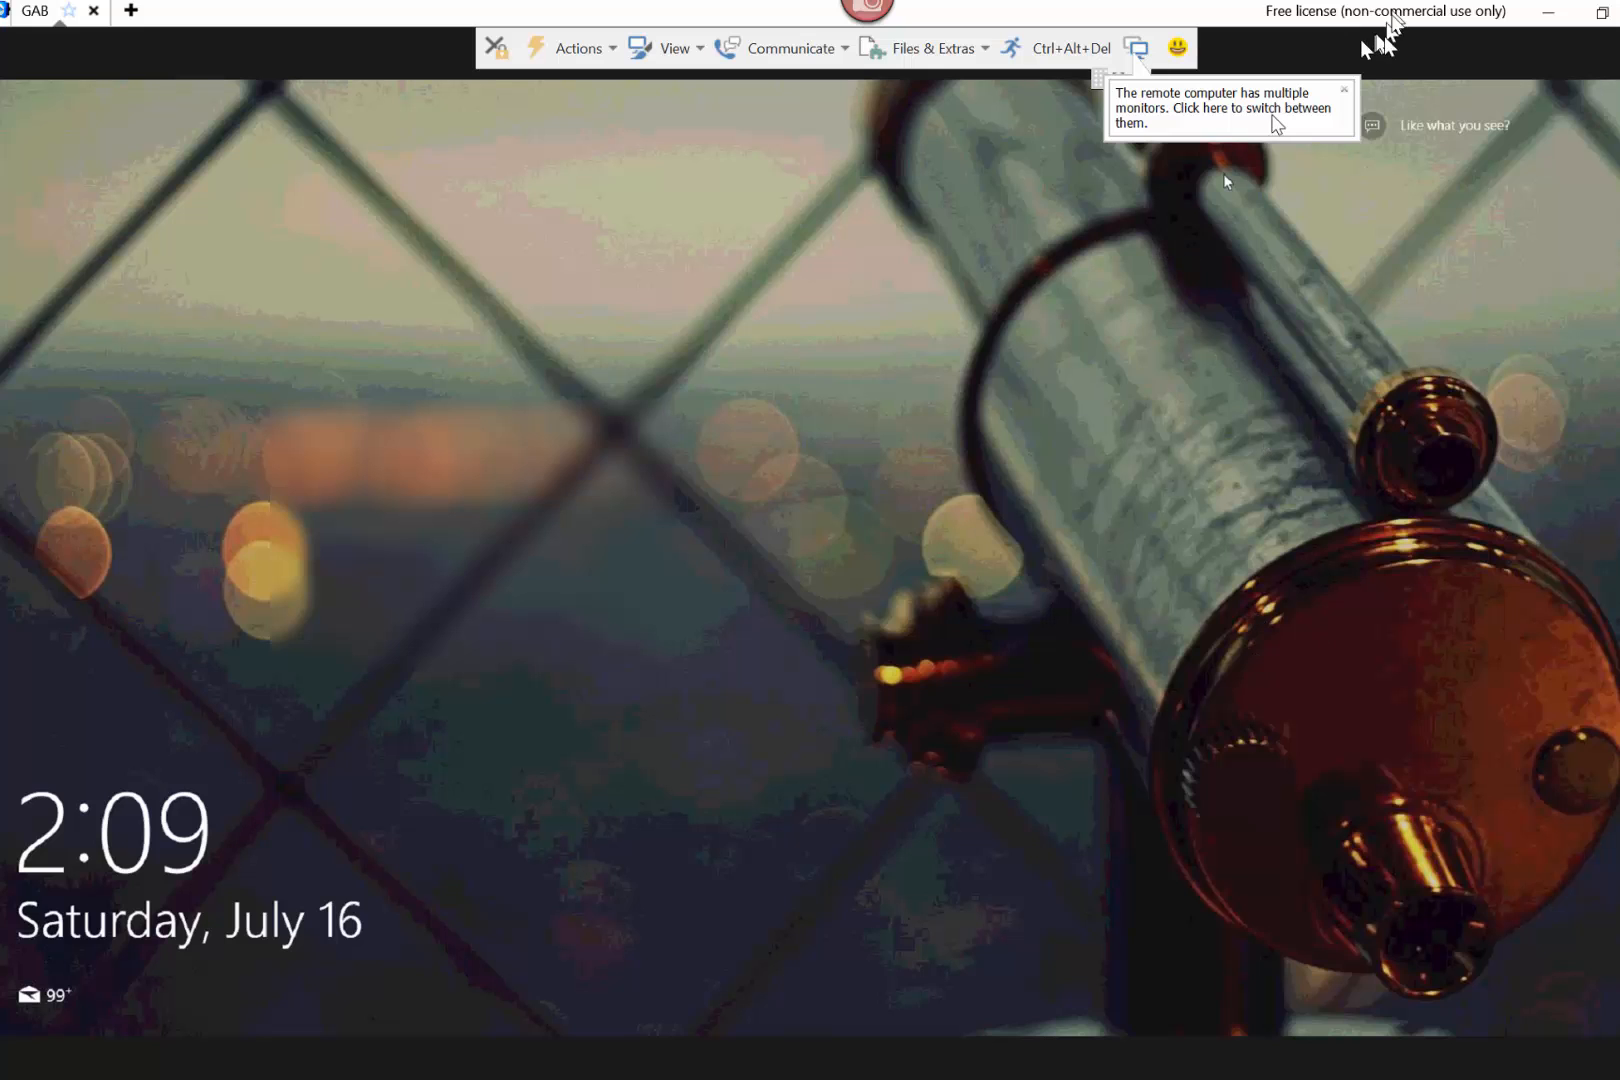
click(1345, 89)
click(1097, 460)
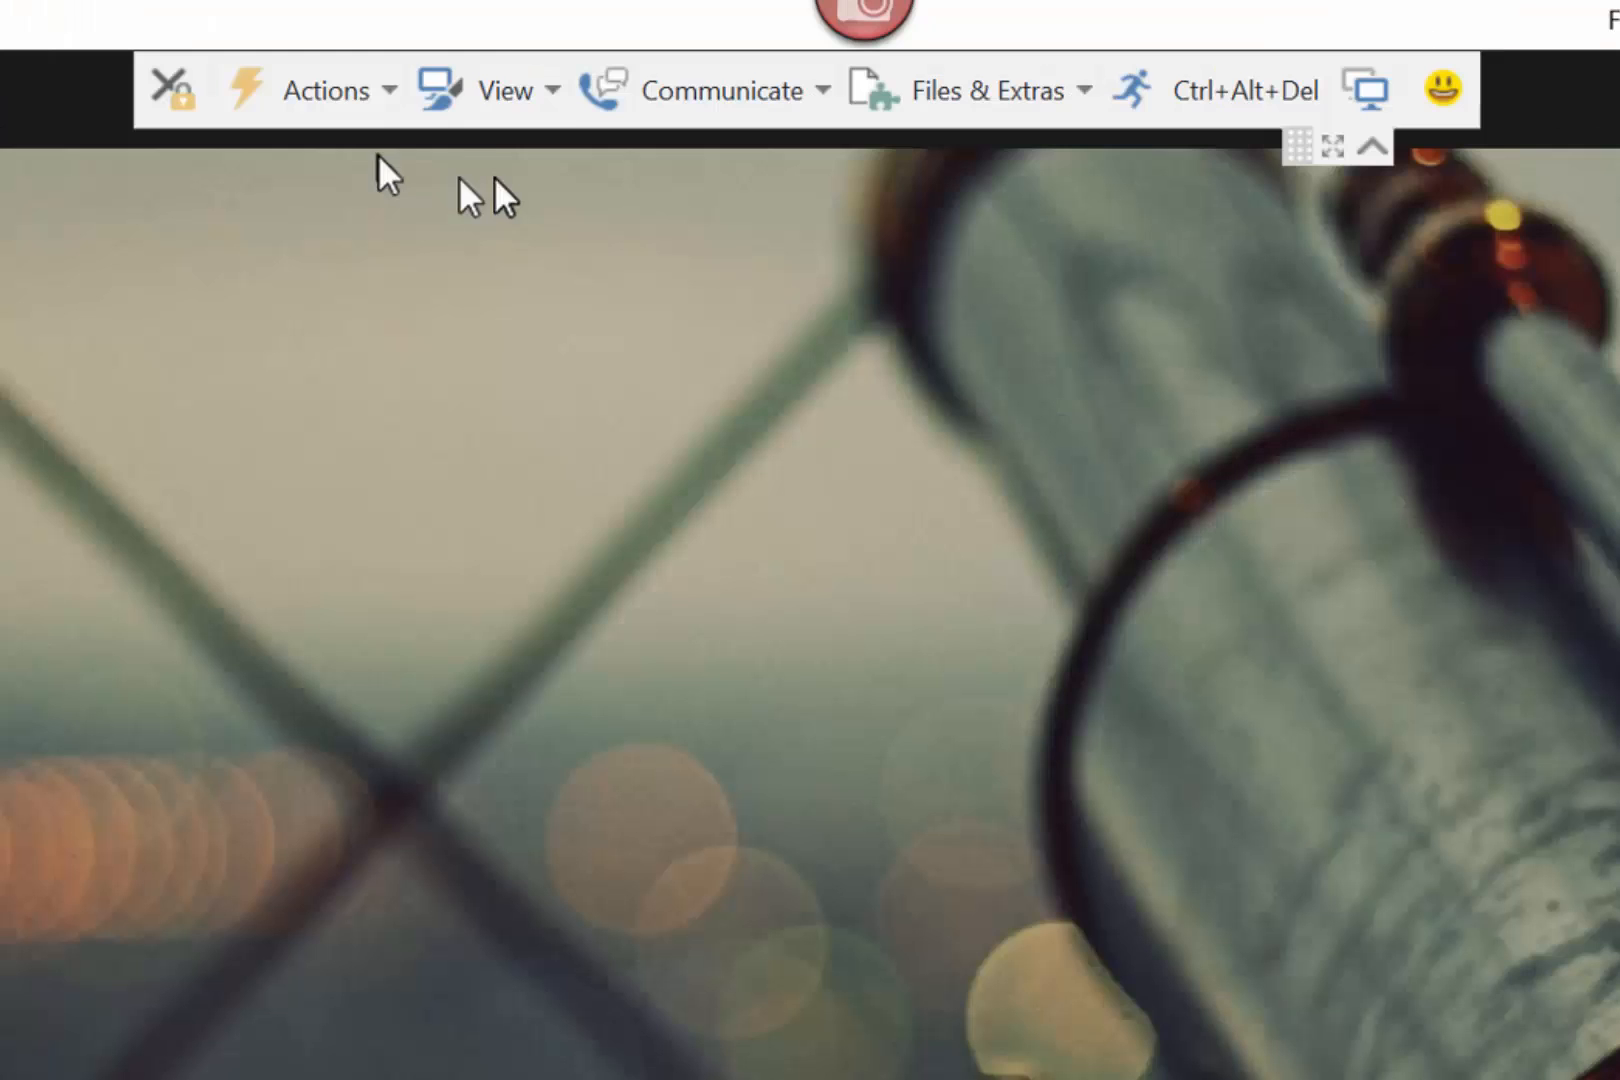
- Review the remote session's options for actions, display, communication, and files and extras
click(305, 105)
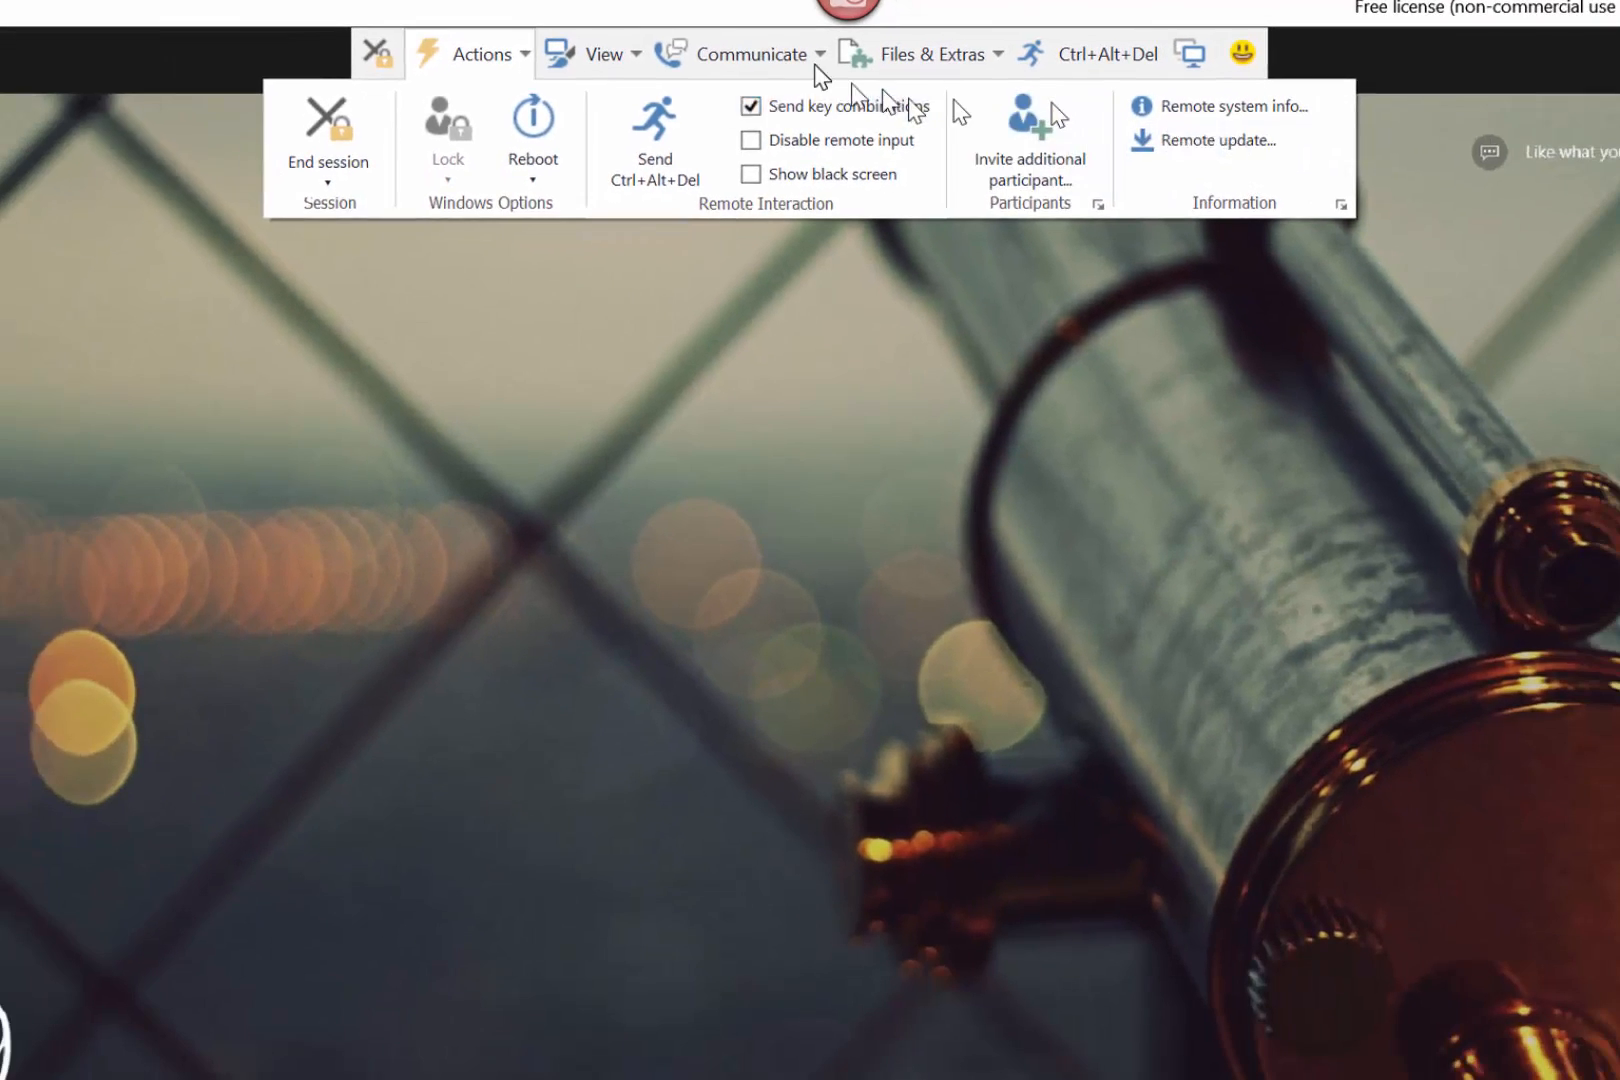
click(545, 90)
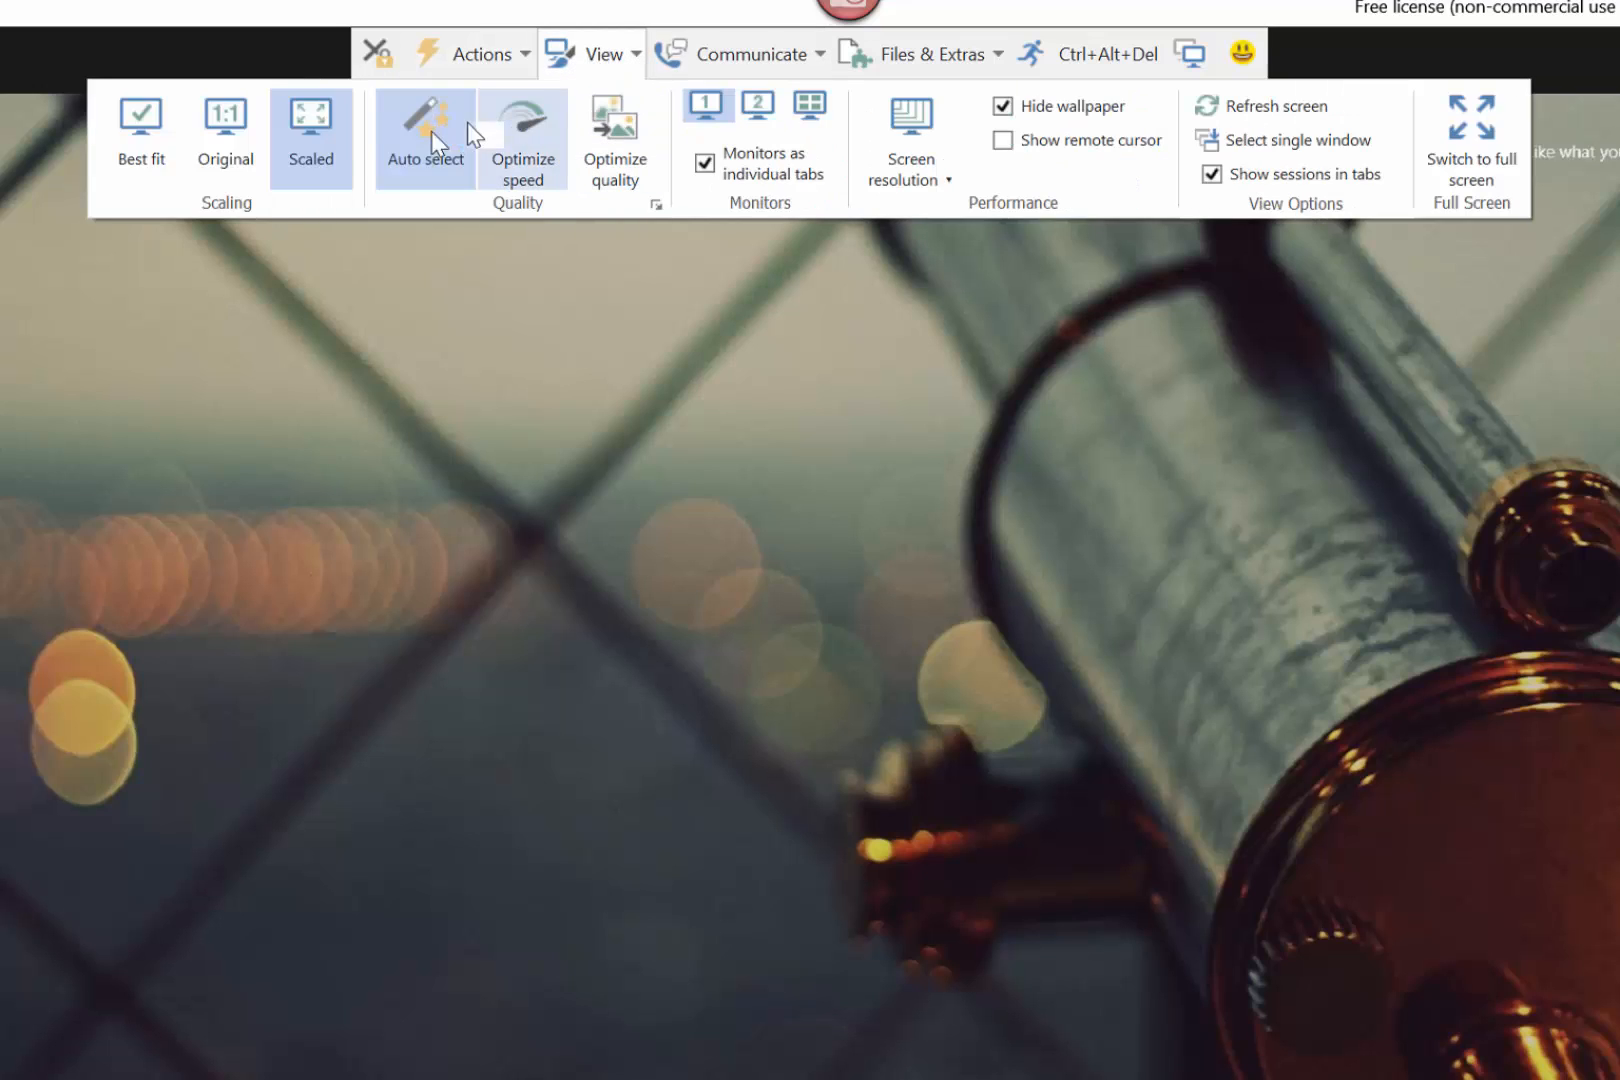
click(346, 160)
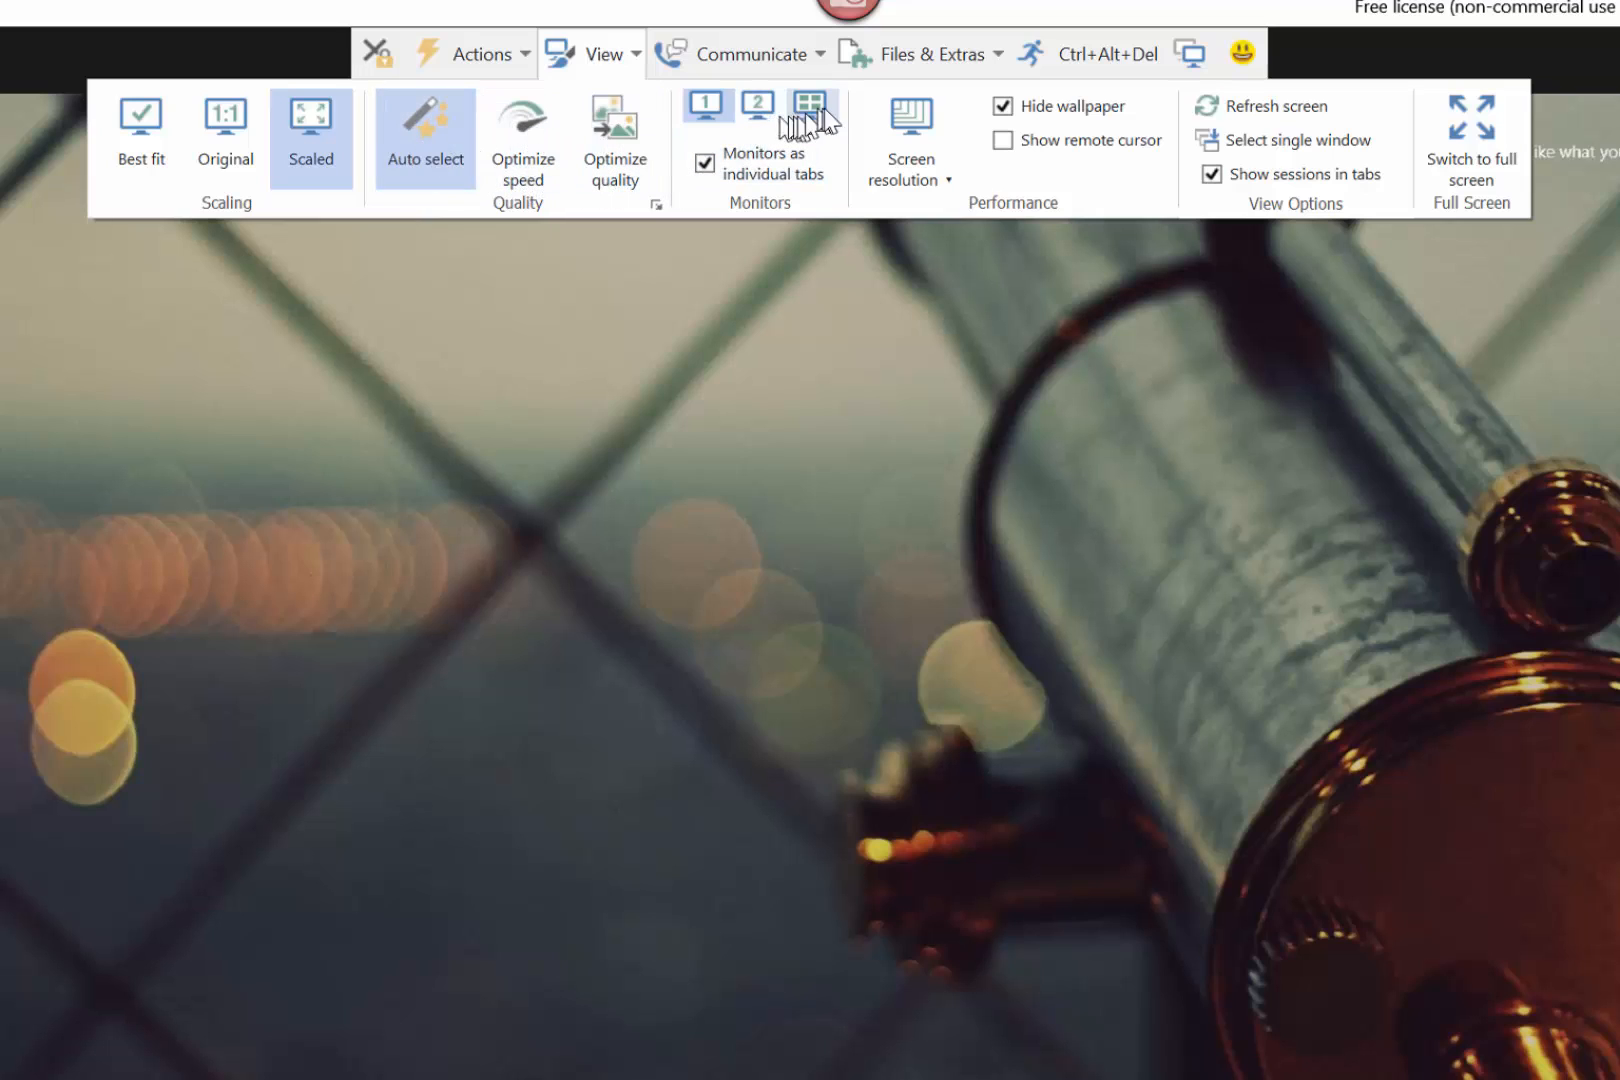
click(903, 170)
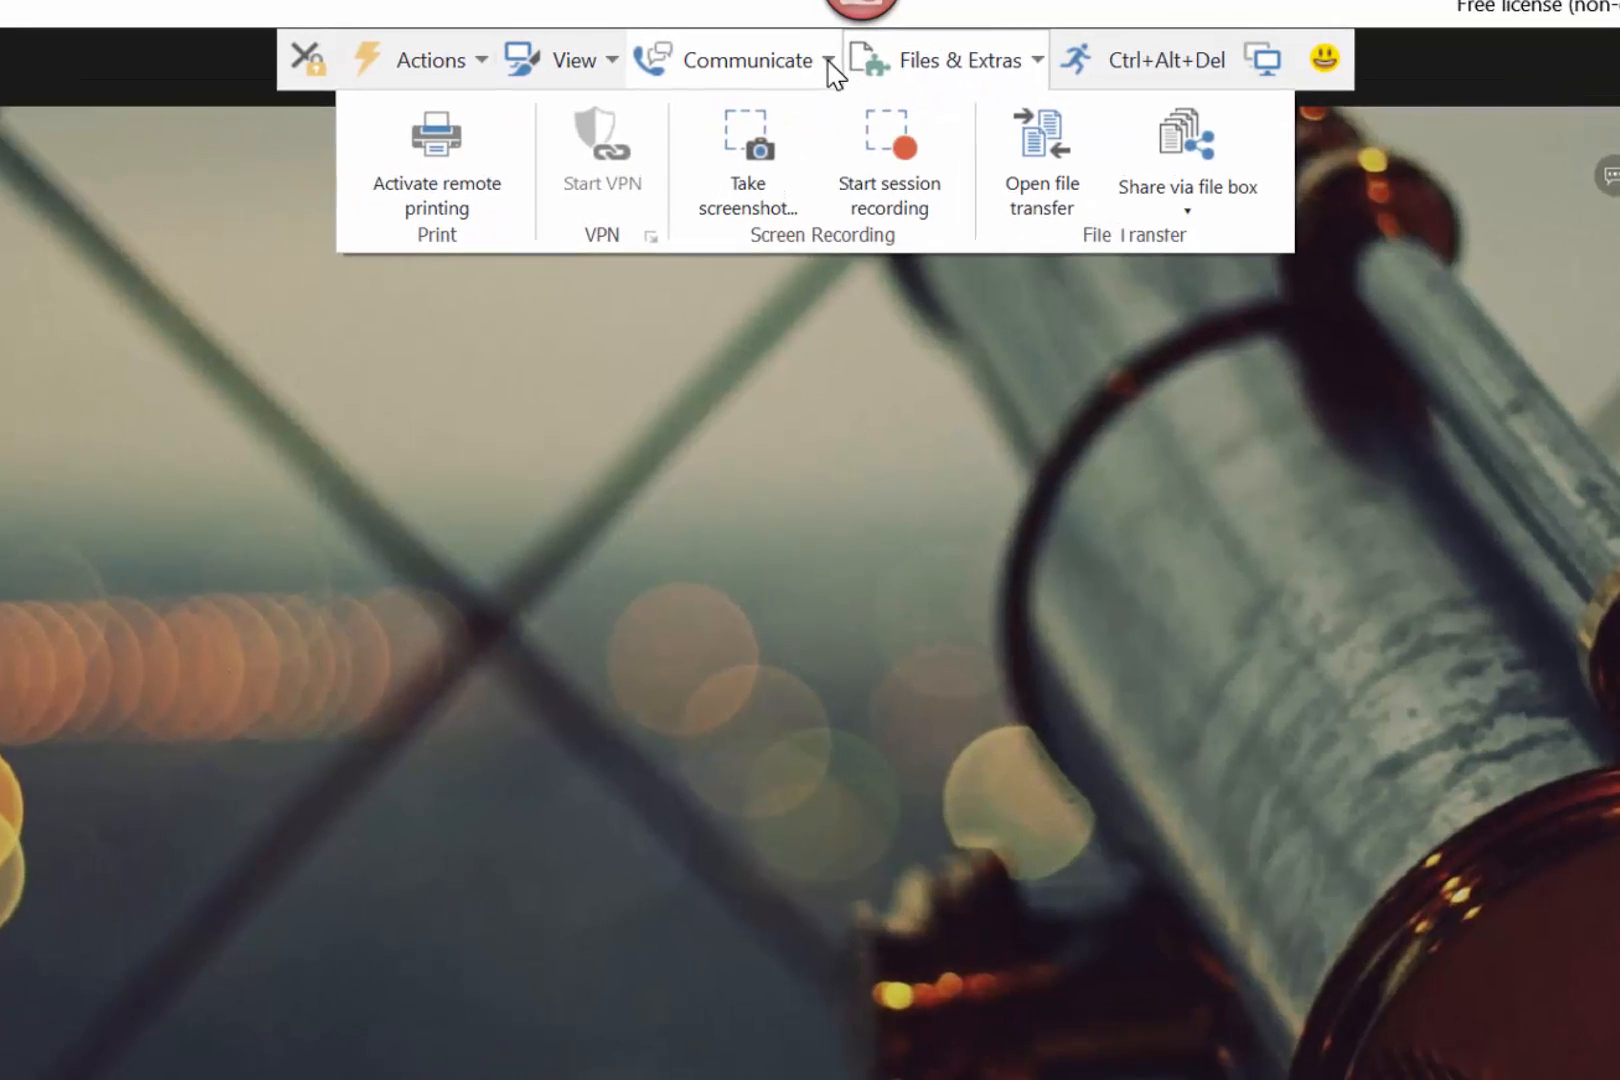
mouse_move(773, 56)
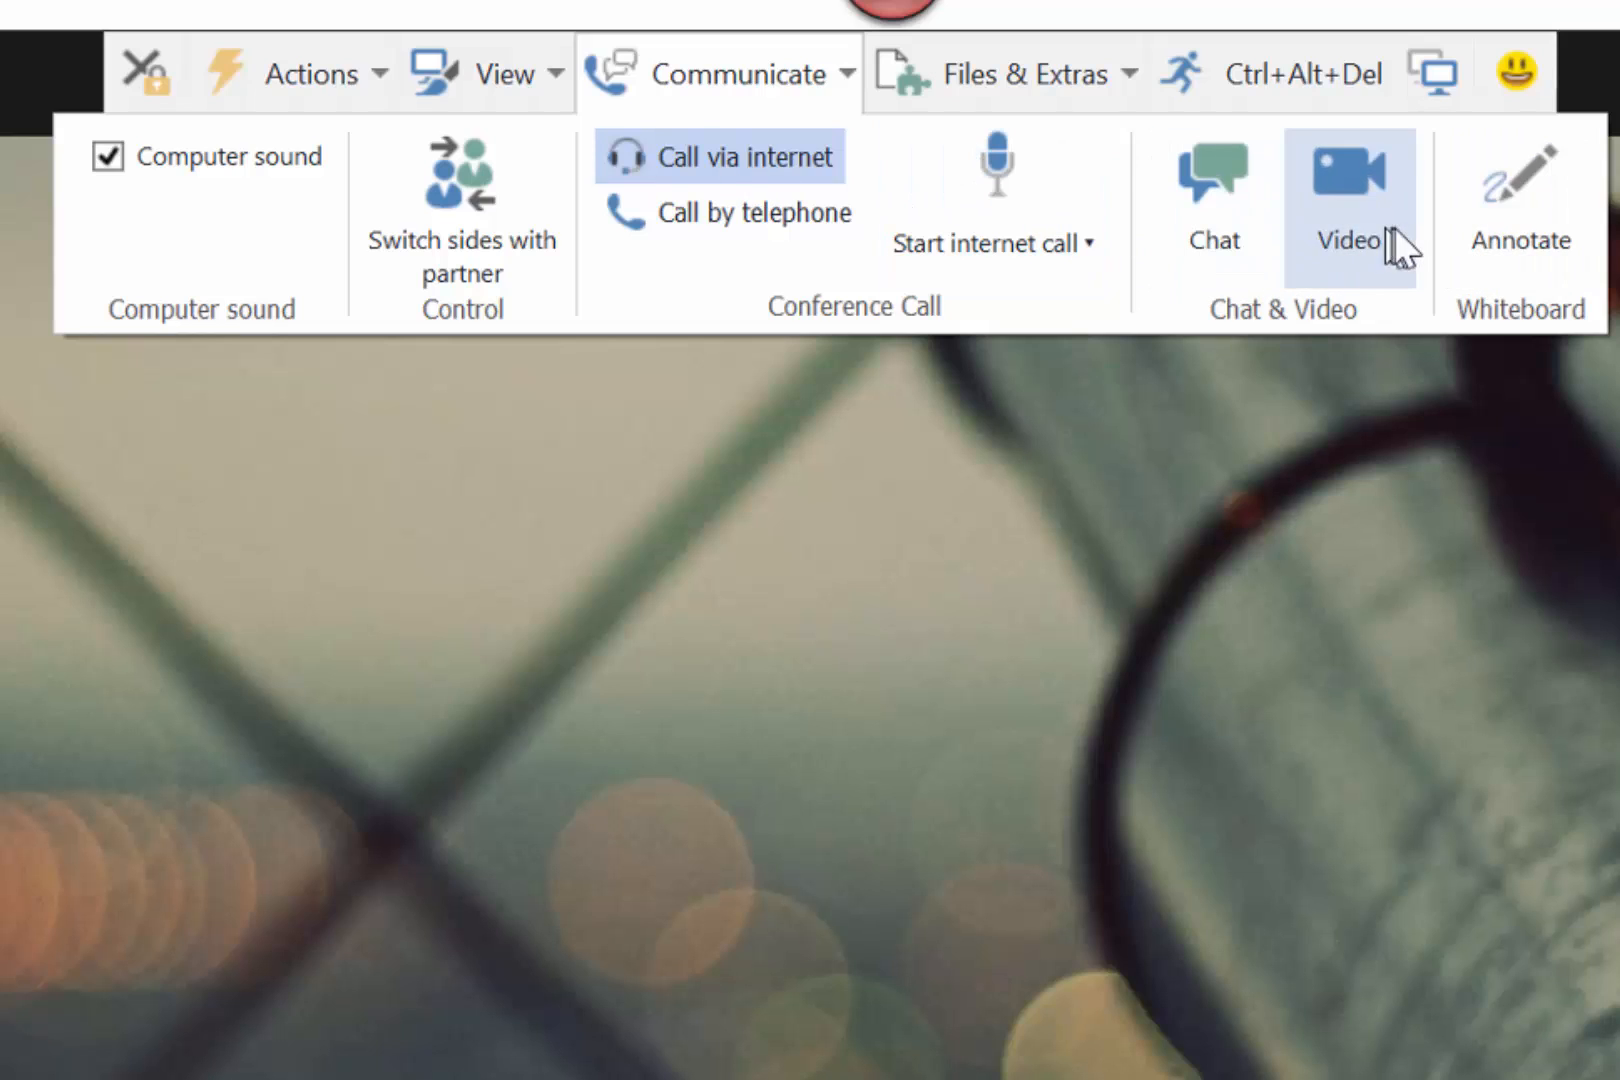
click(878, 51)
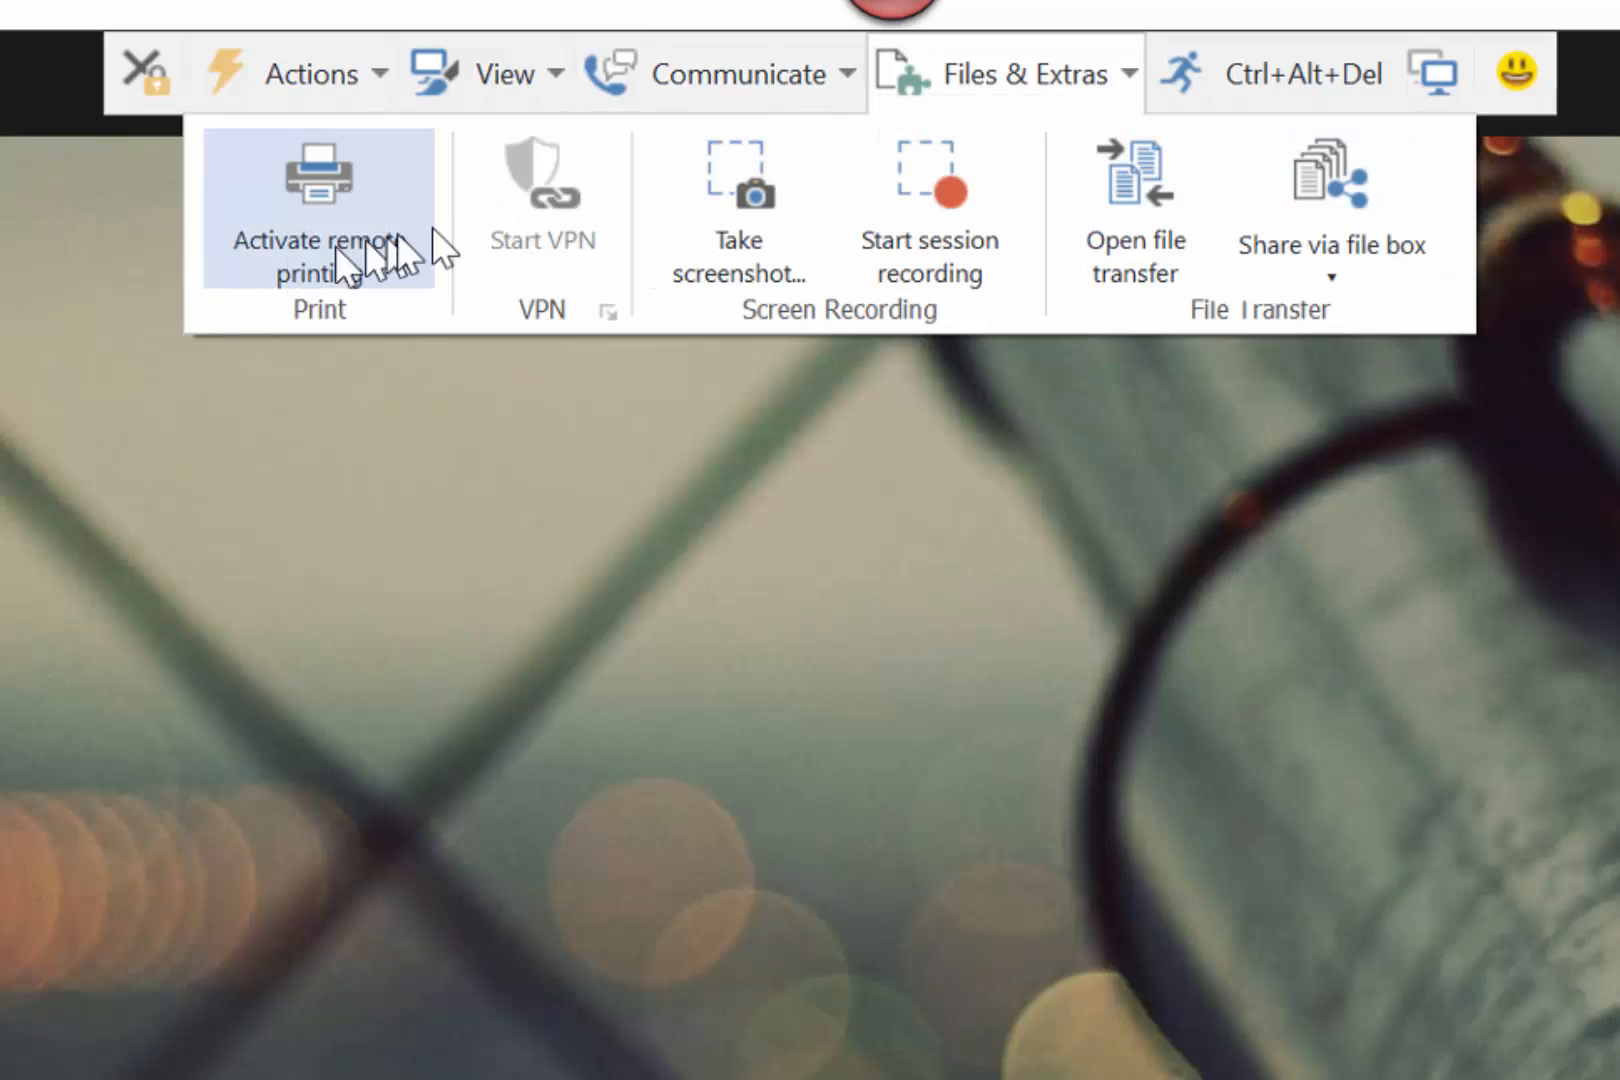
- Open file transfer for the session and select items in the local and remote Desktop file lists
click(1137, 231)
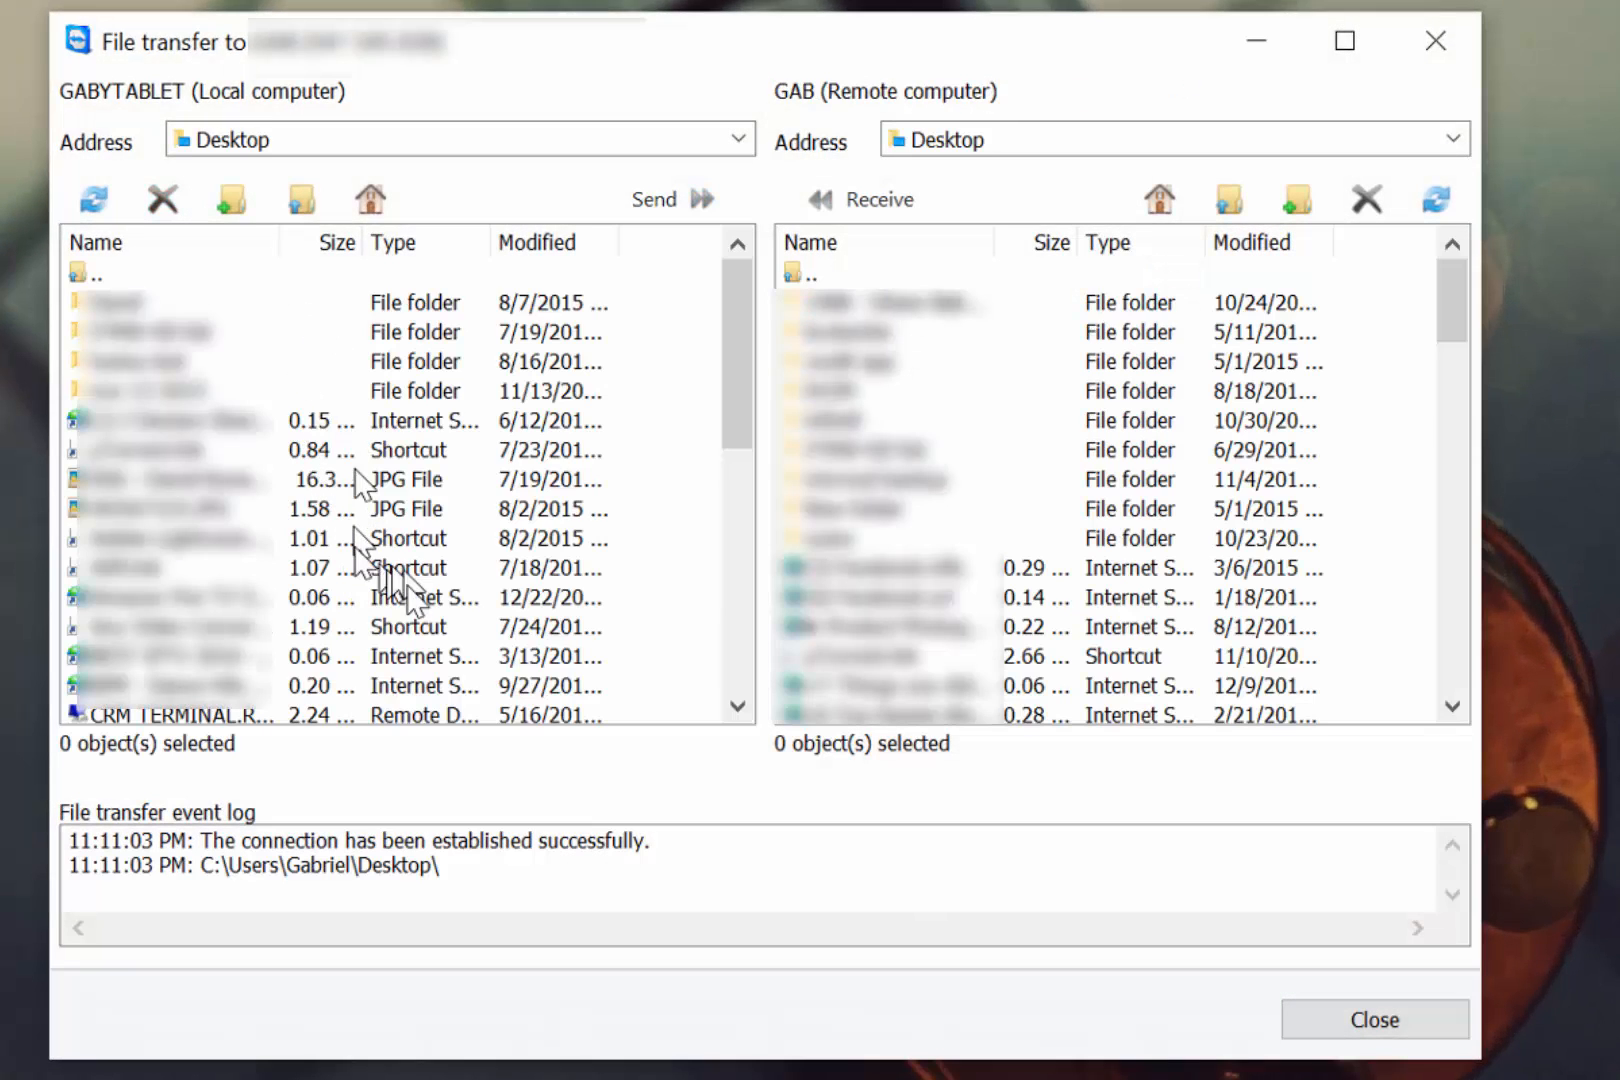
click(272, 310)
click(285, 618)
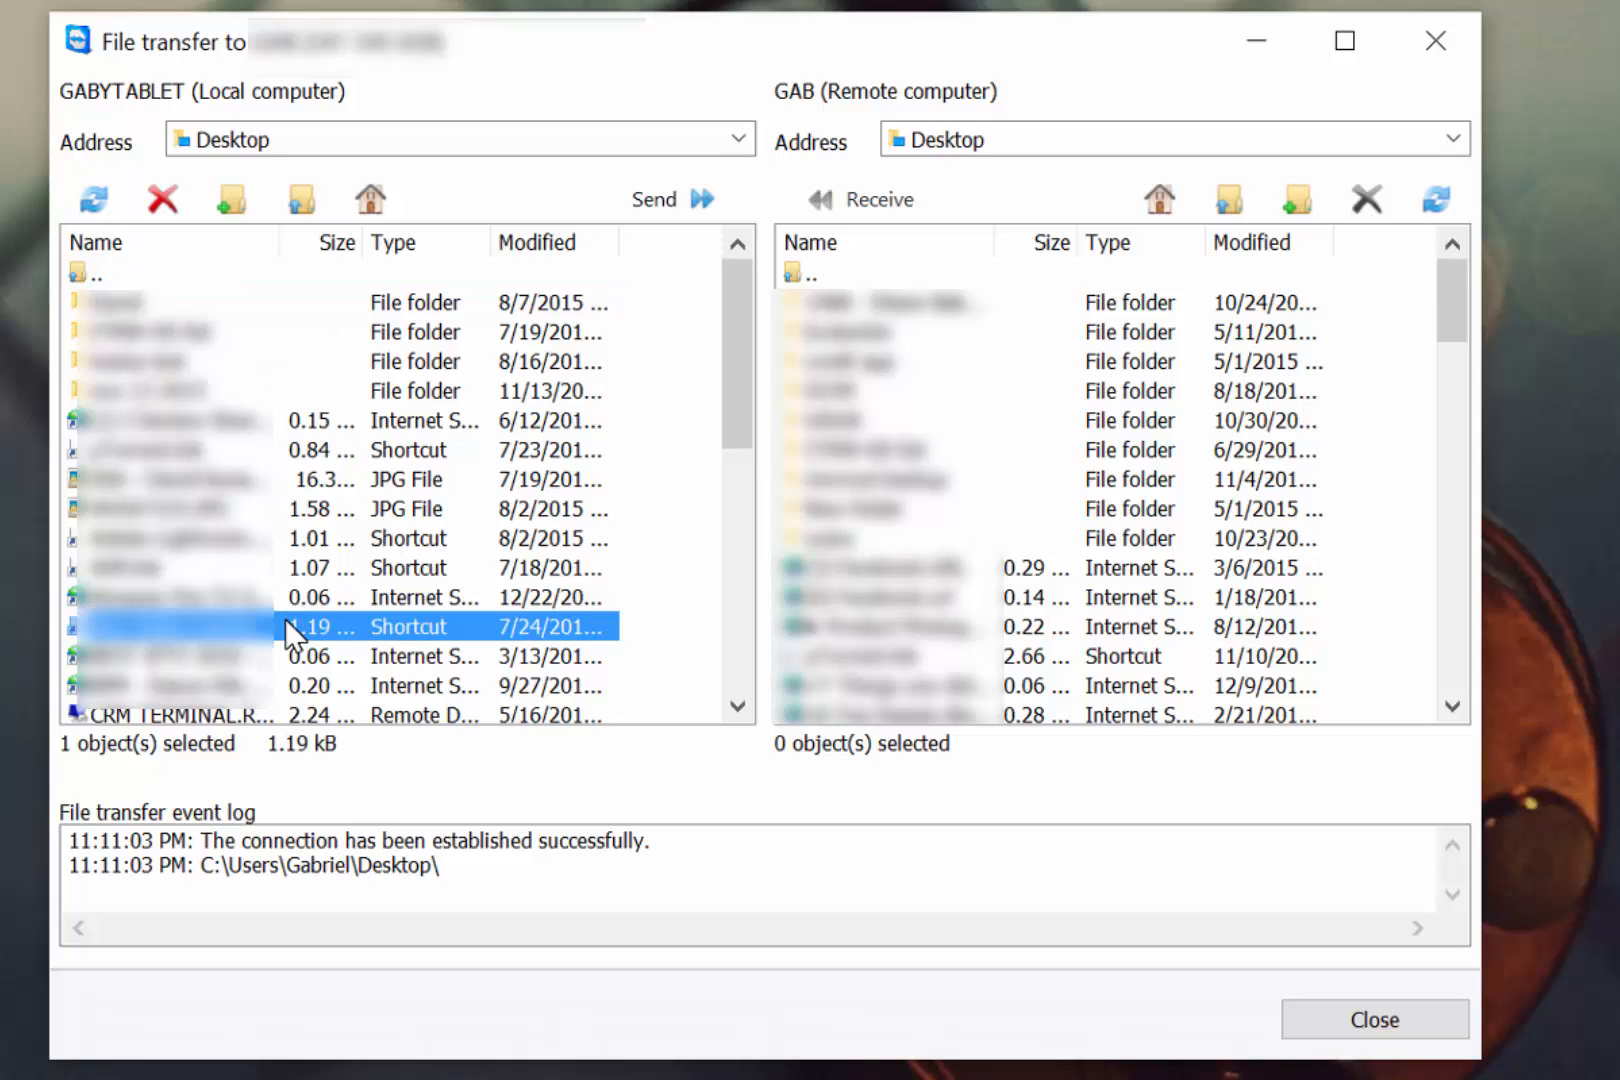
click(835, 365)
click(935, 656)
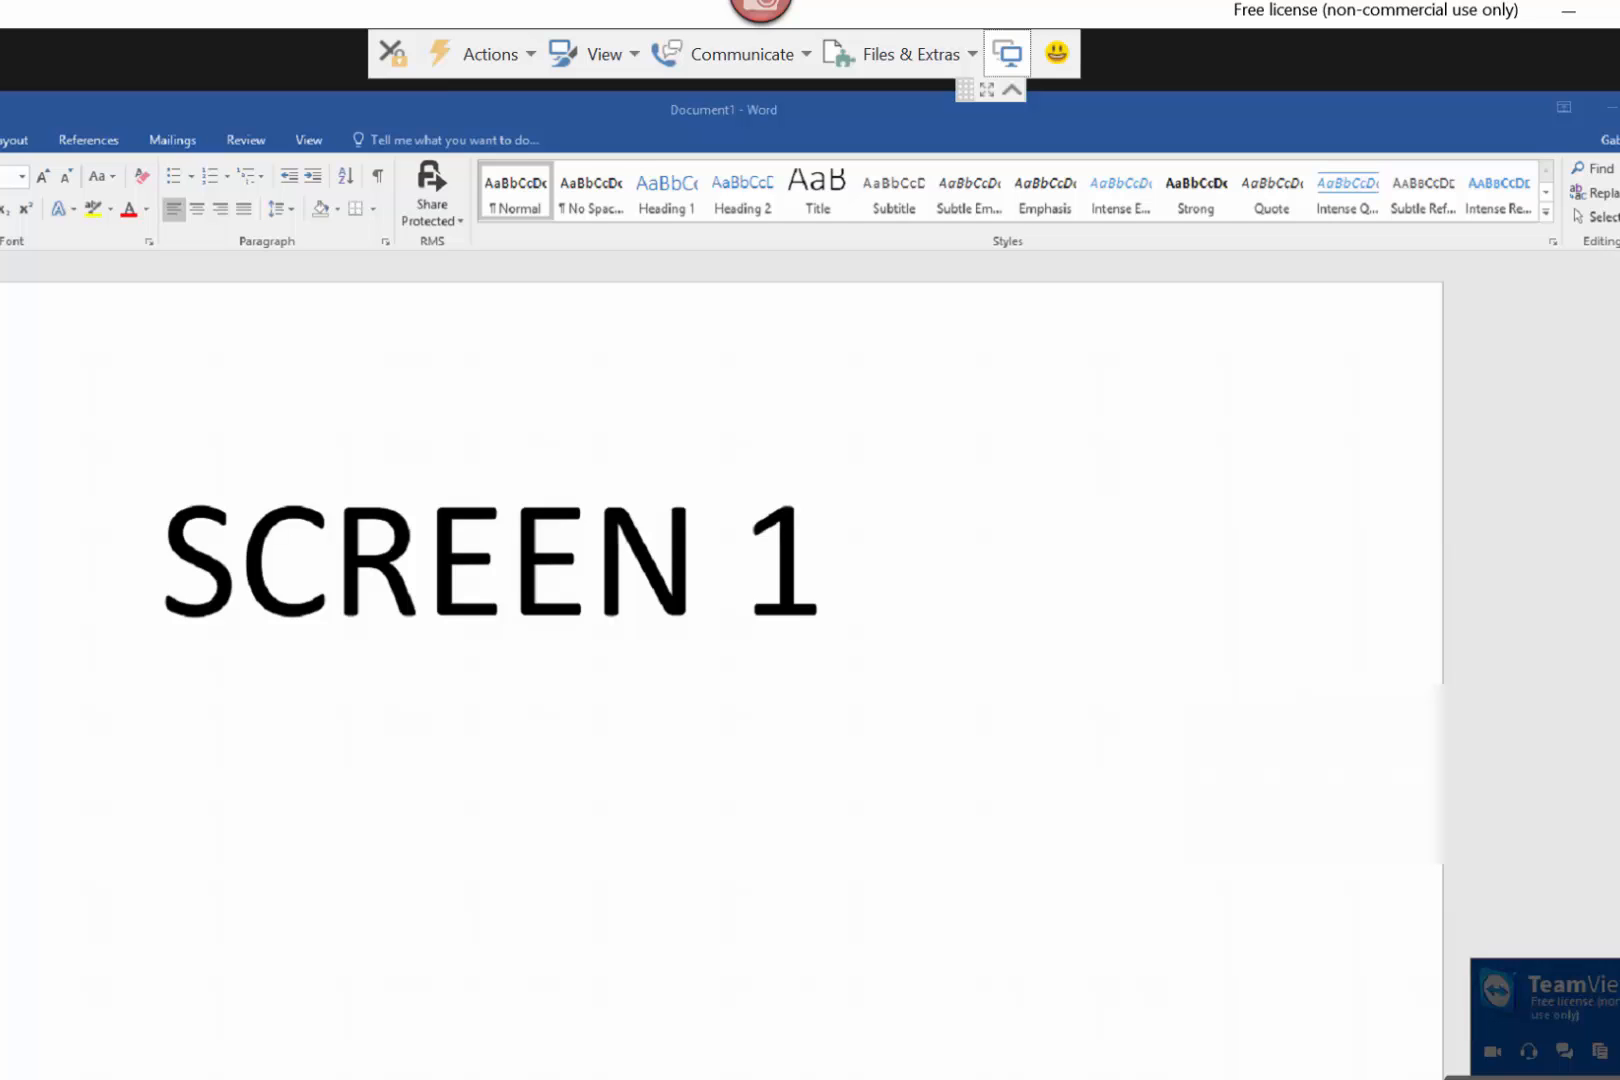
- Switch the remote view back and forth between the remote computer's two monitors, ending on the first
click(1014, 68)
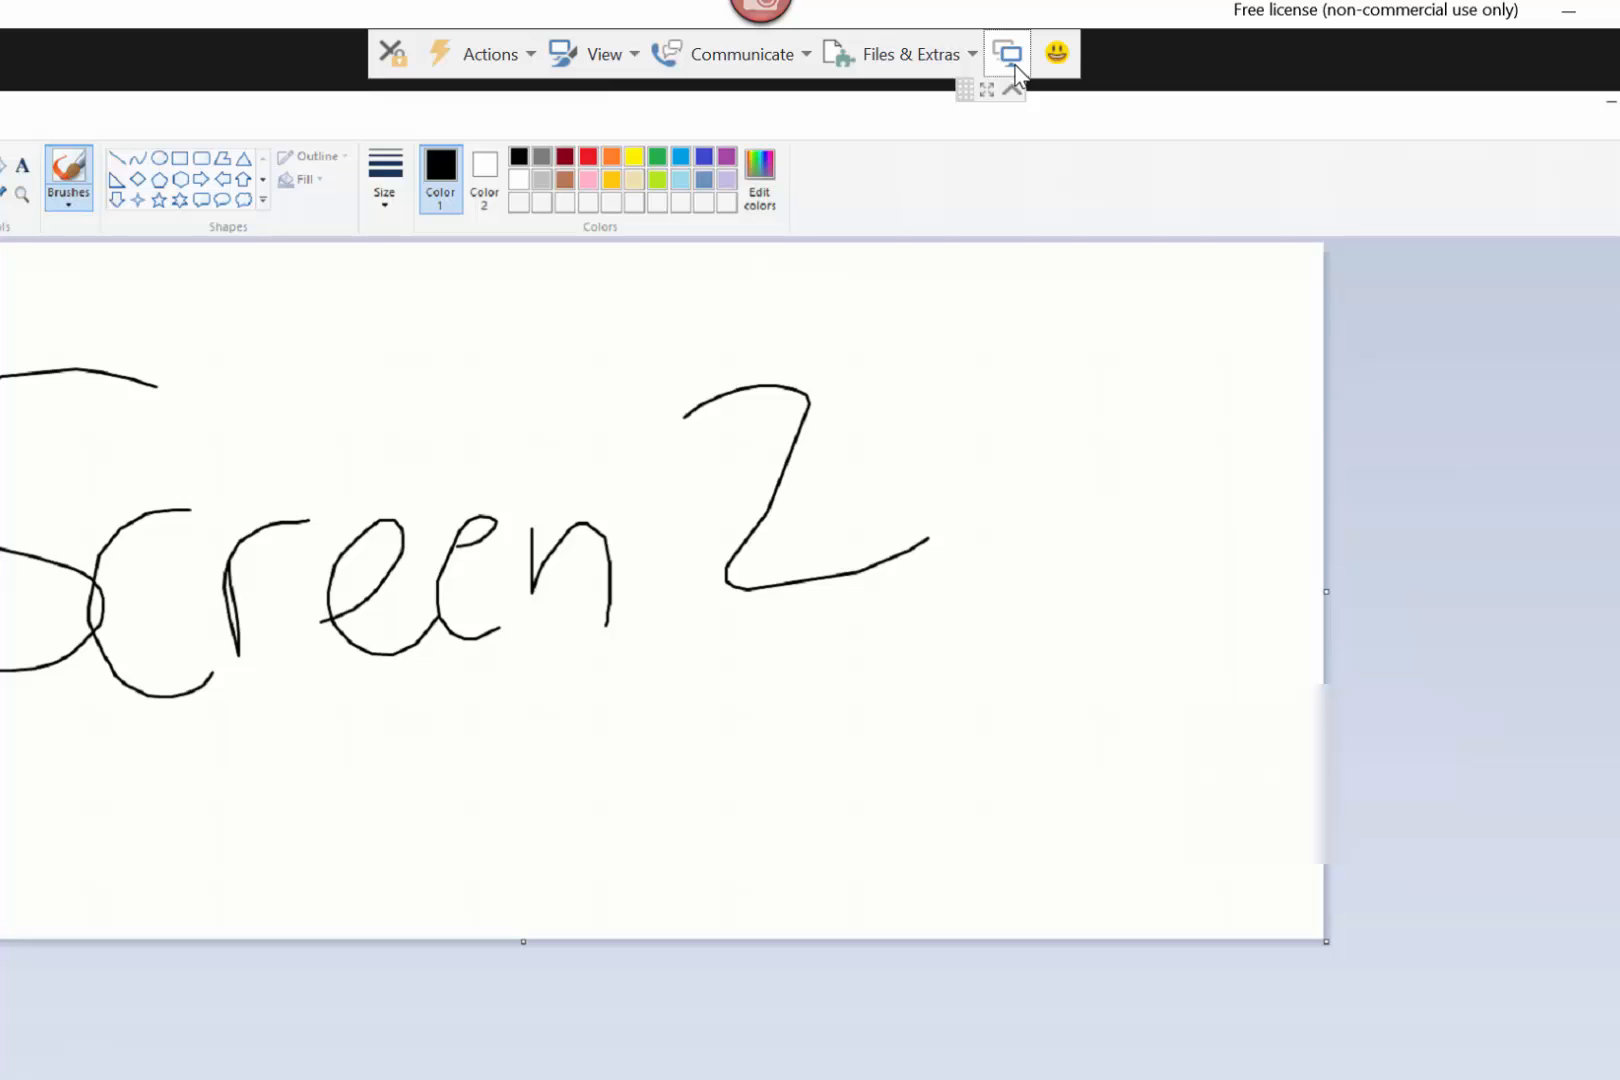
click(1013, 68)
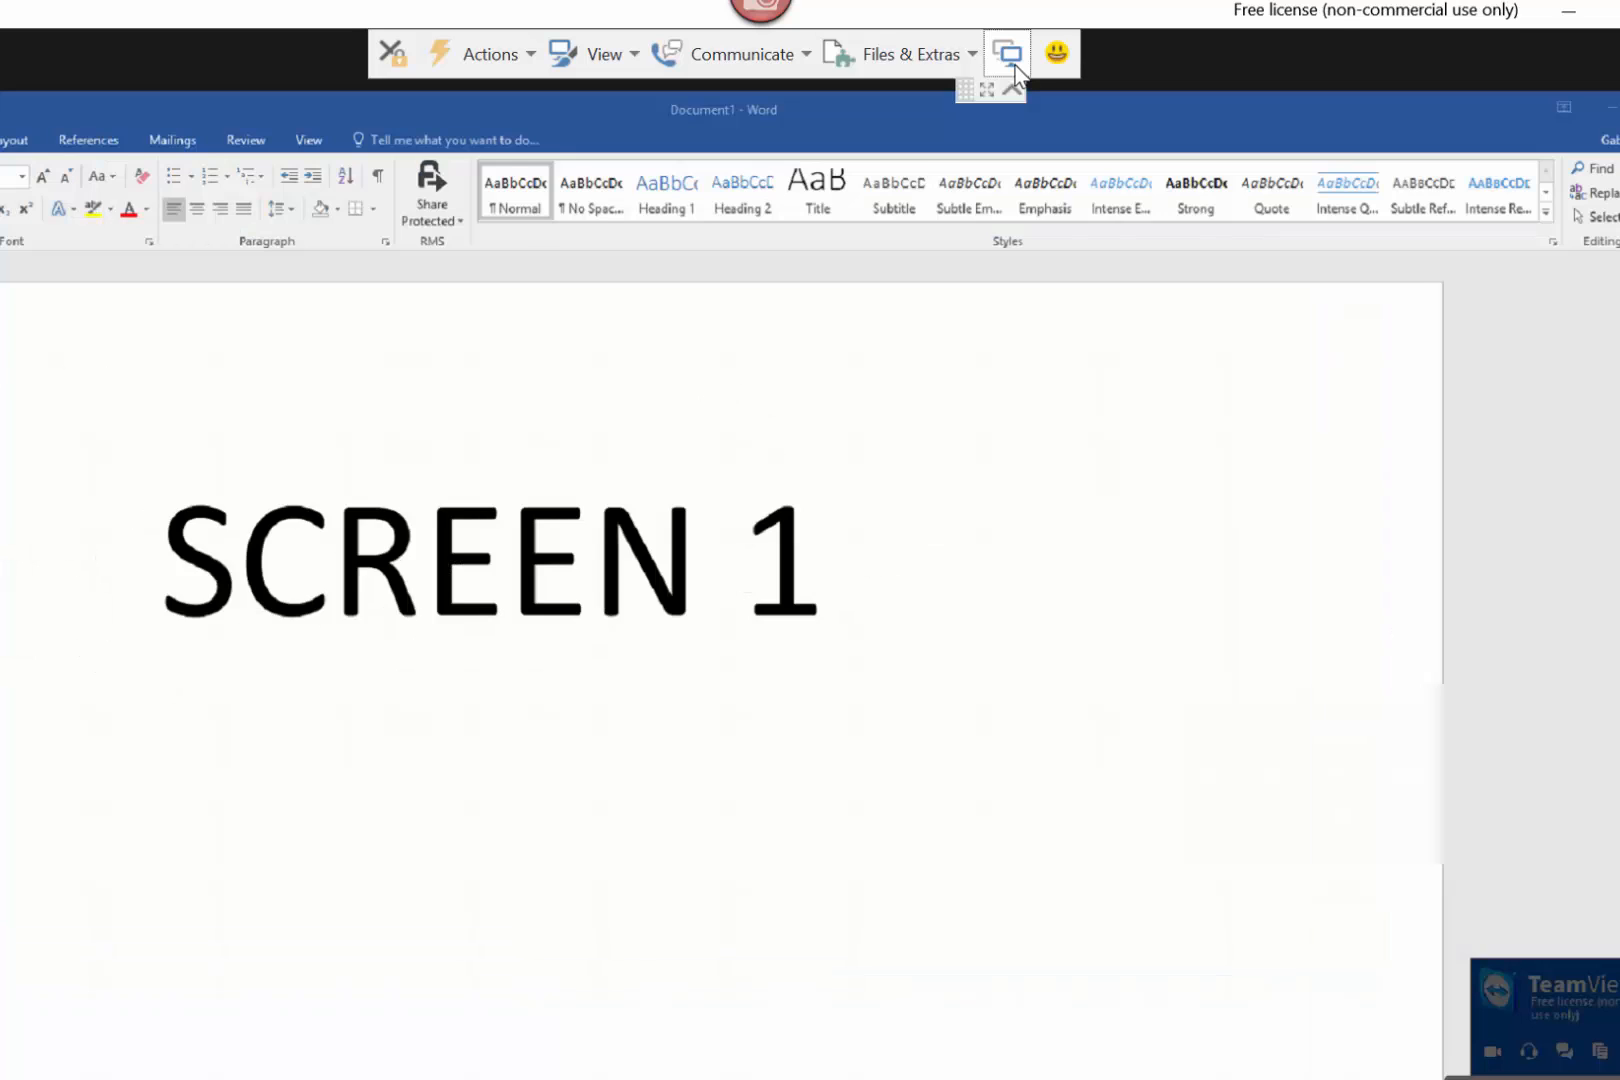
click(1014, 68)
click(1014, 69)
- Show the remote session in full screen and minimize its toolbar
click(990, 89)
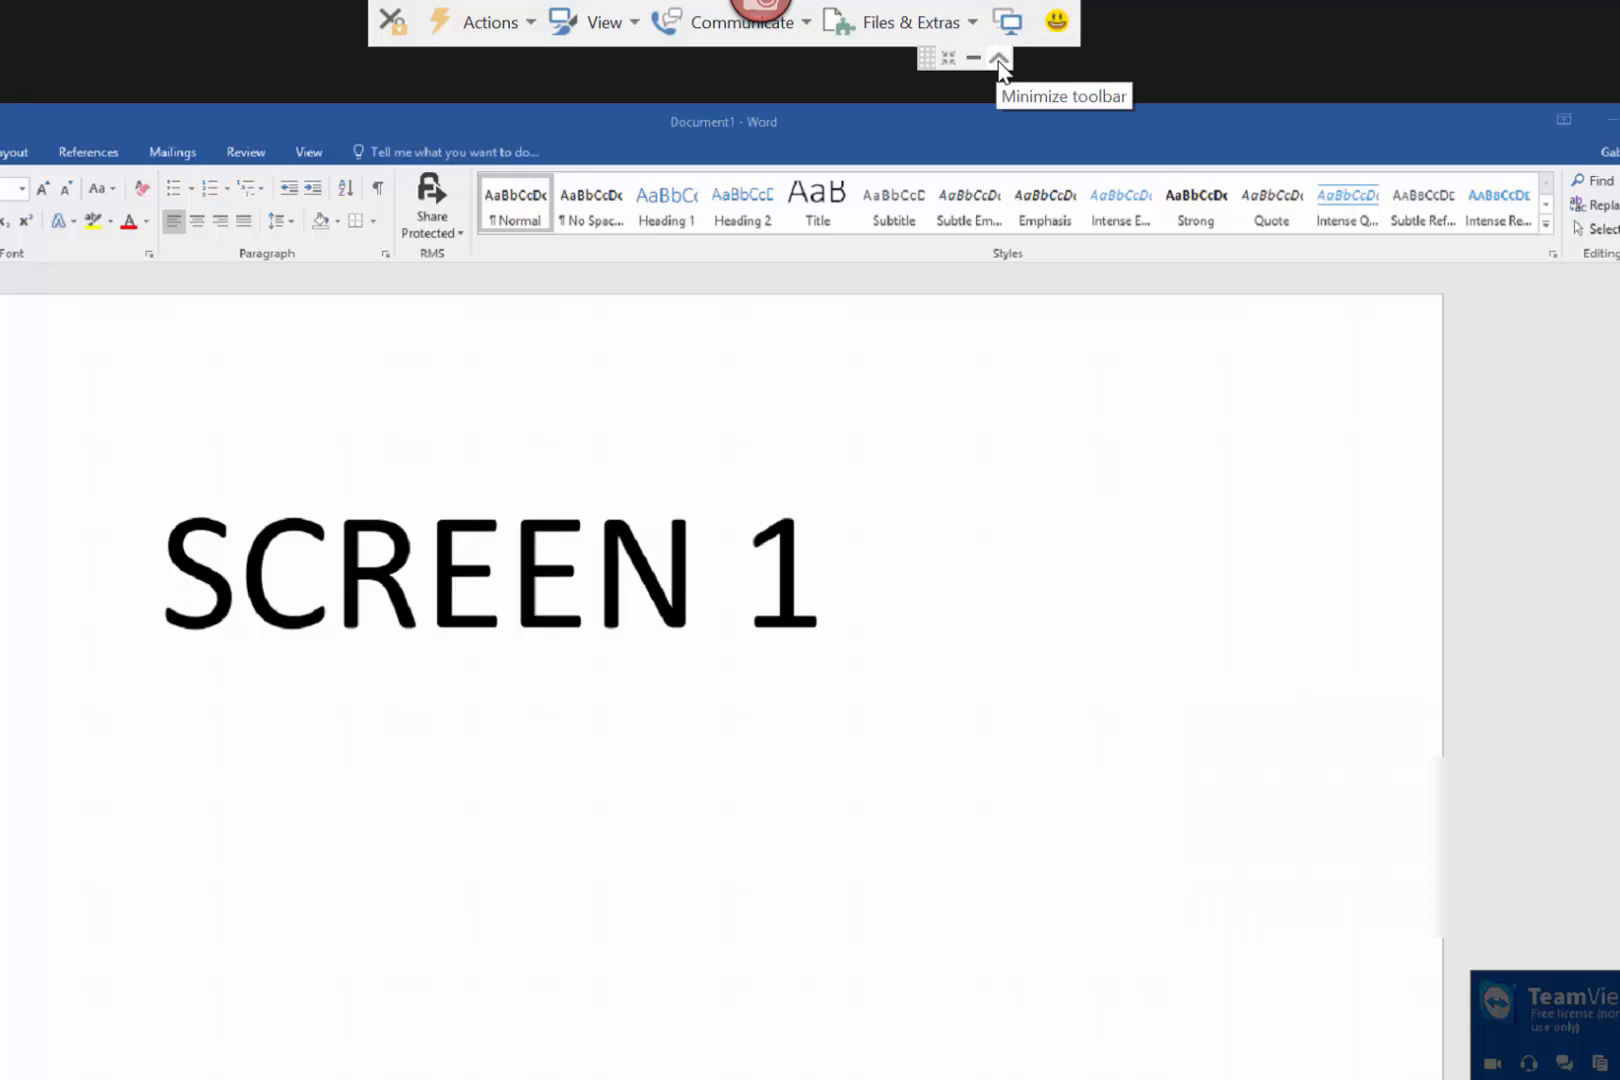
click(999, 59)
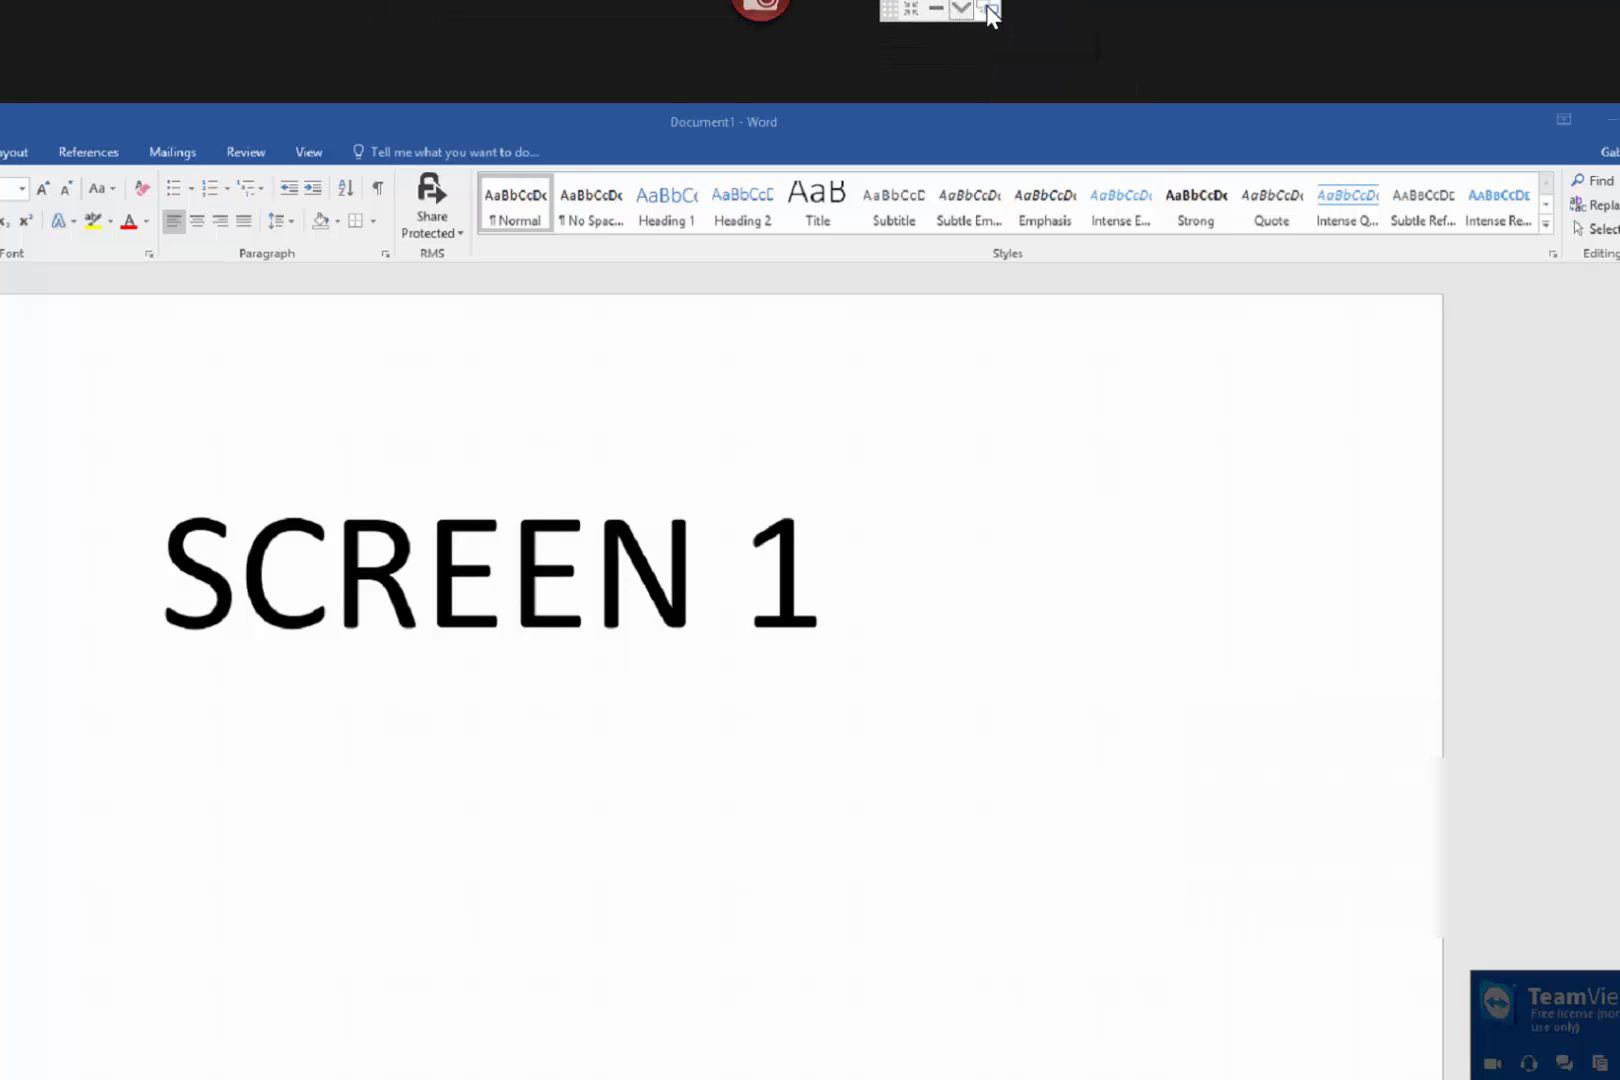
- With the toolbar minimized, view the second remote monitor, return to the first and exit full screen
click(989, 10)
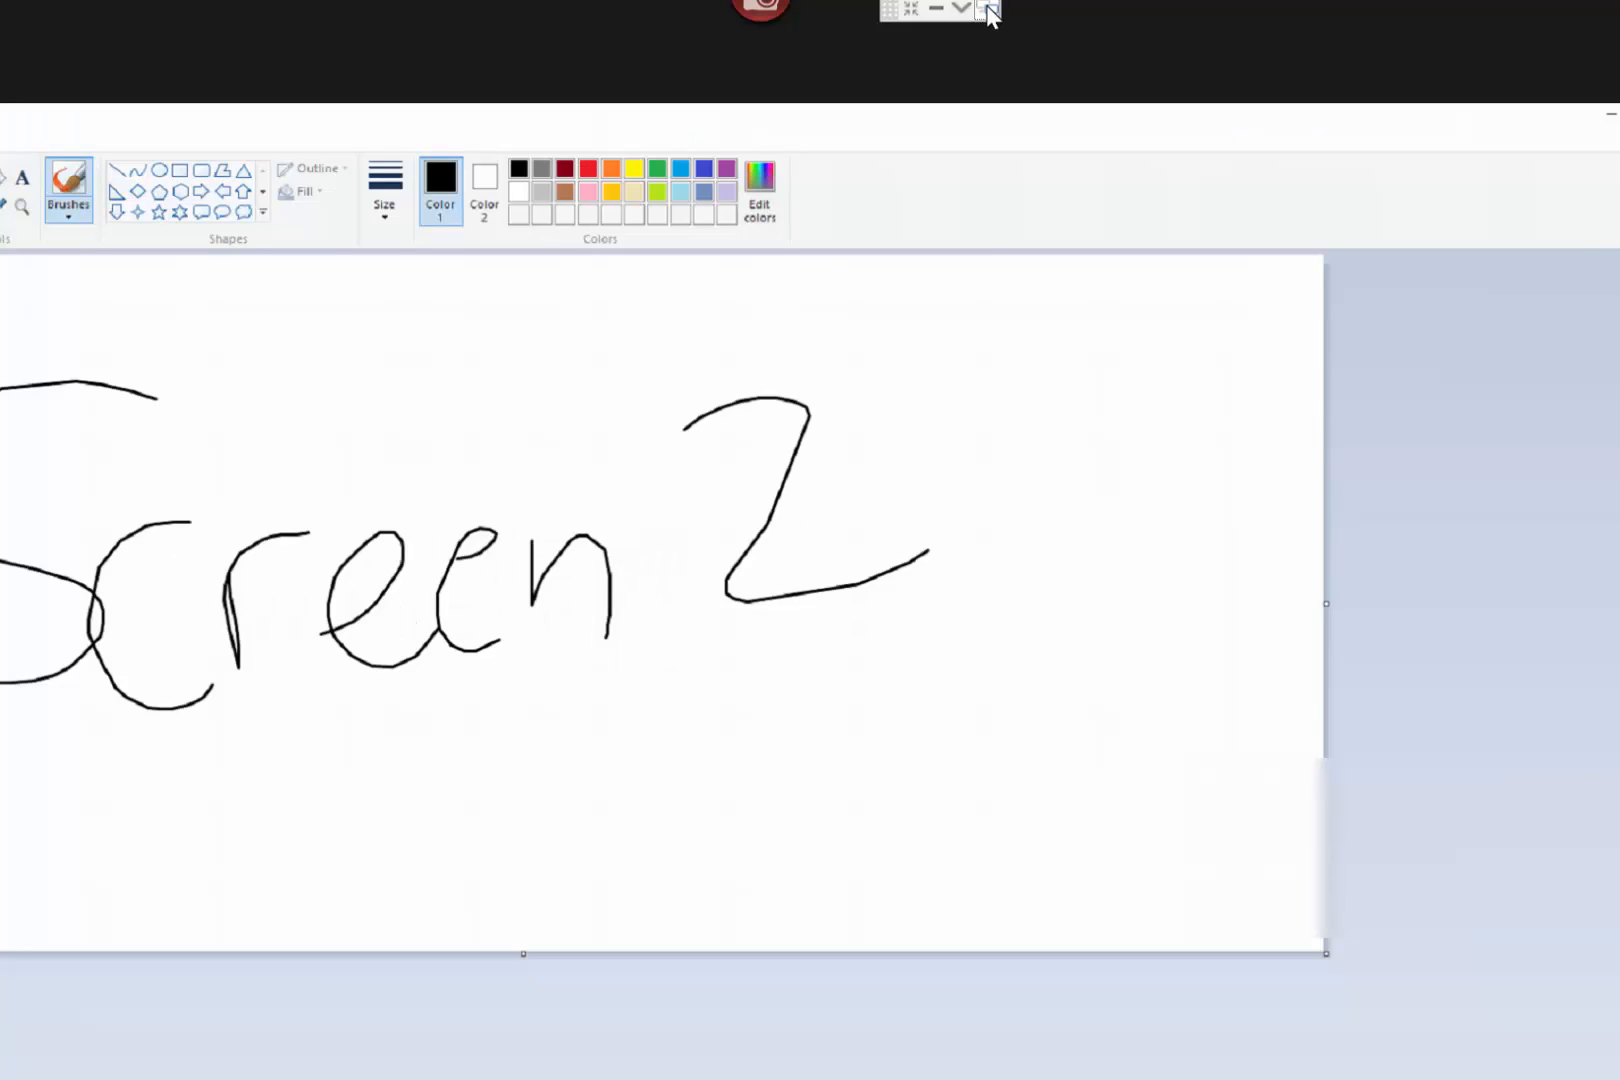
click(989, 10)
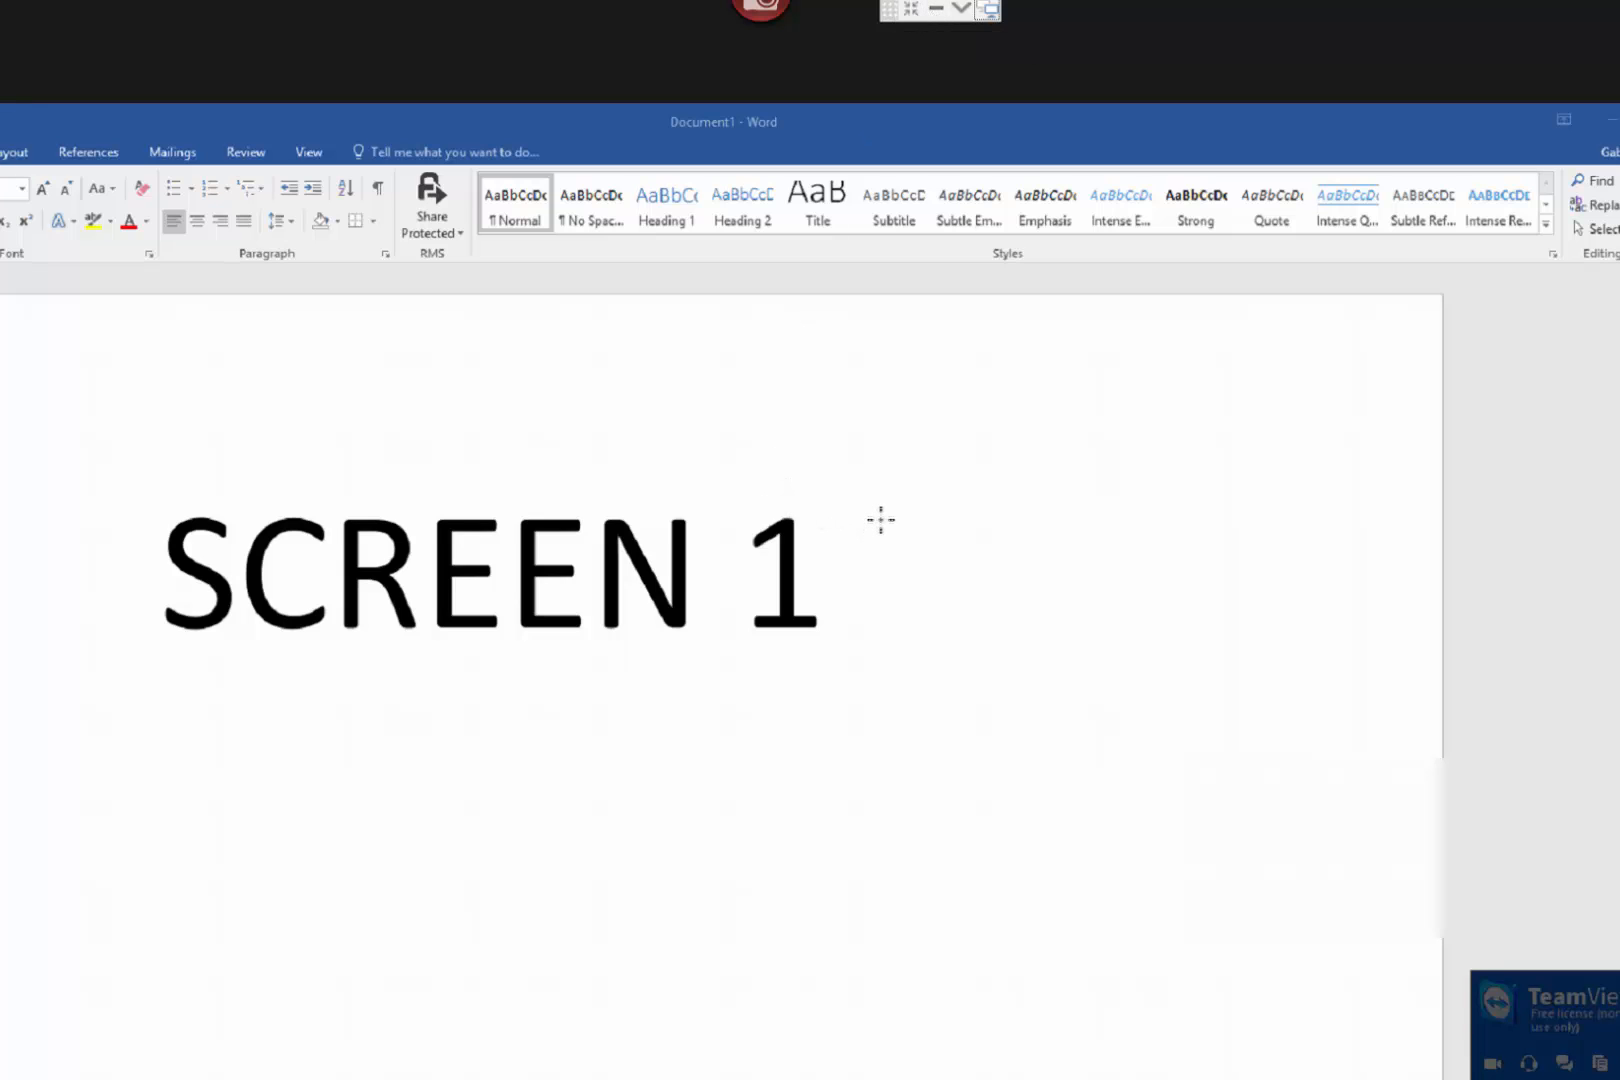
mouse_move(907, 15)
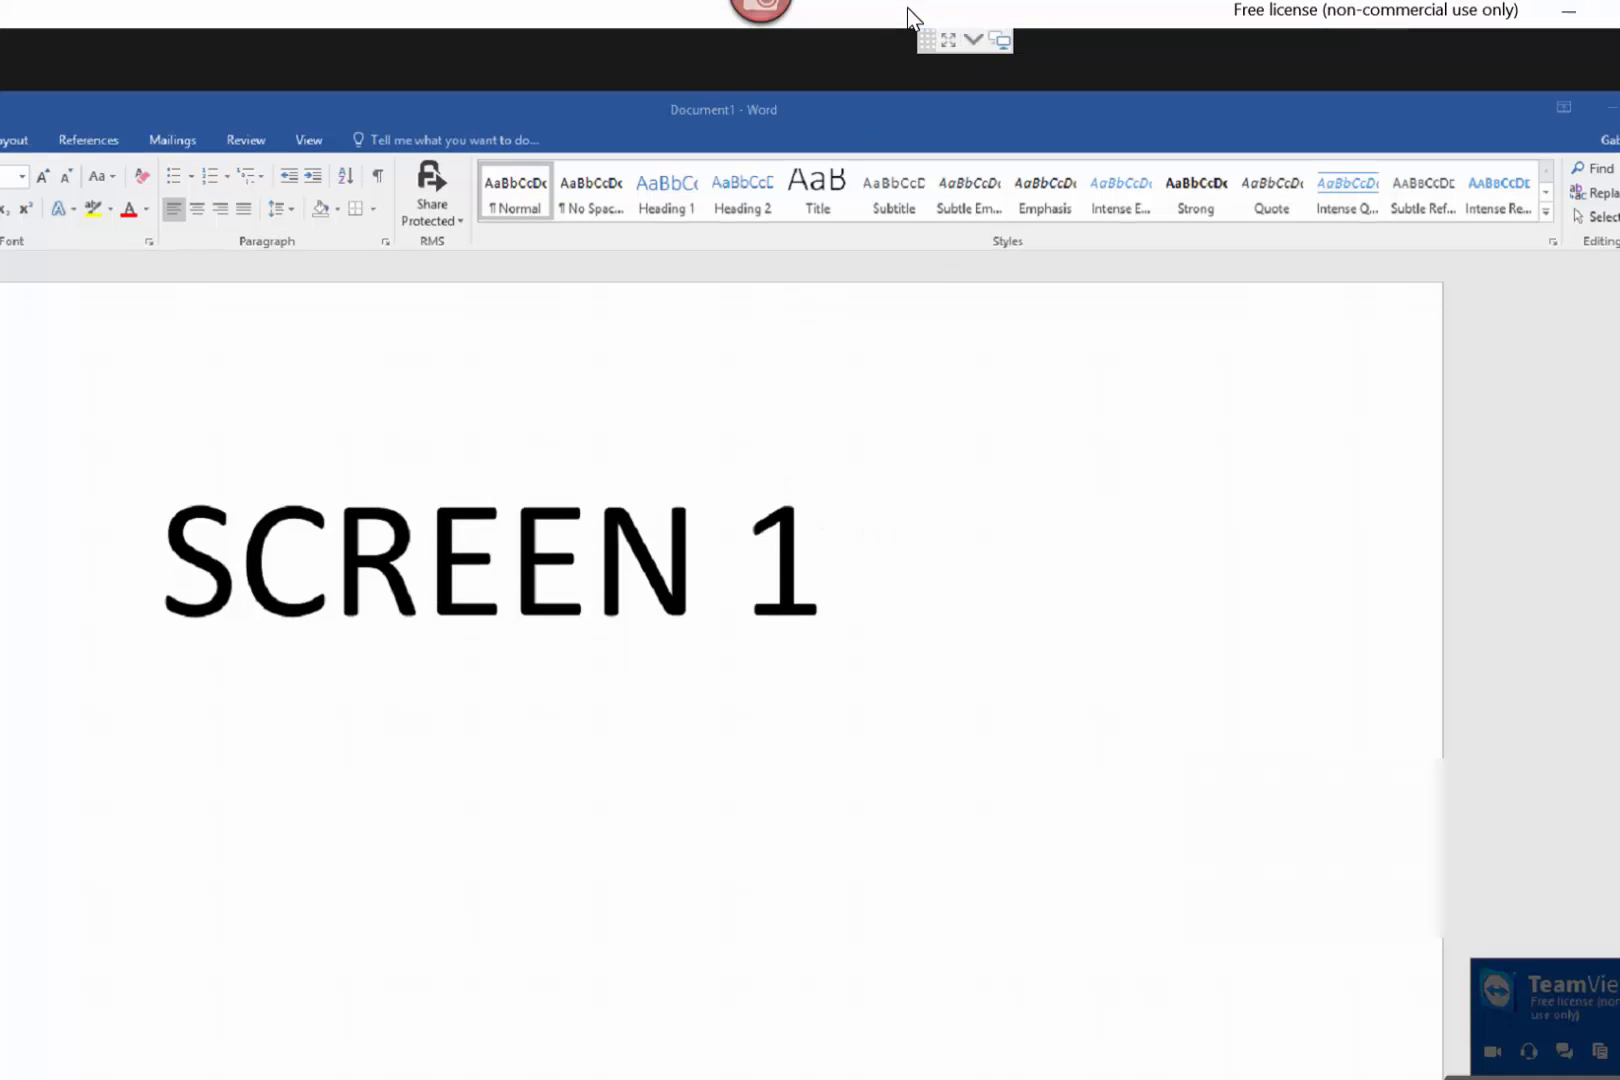